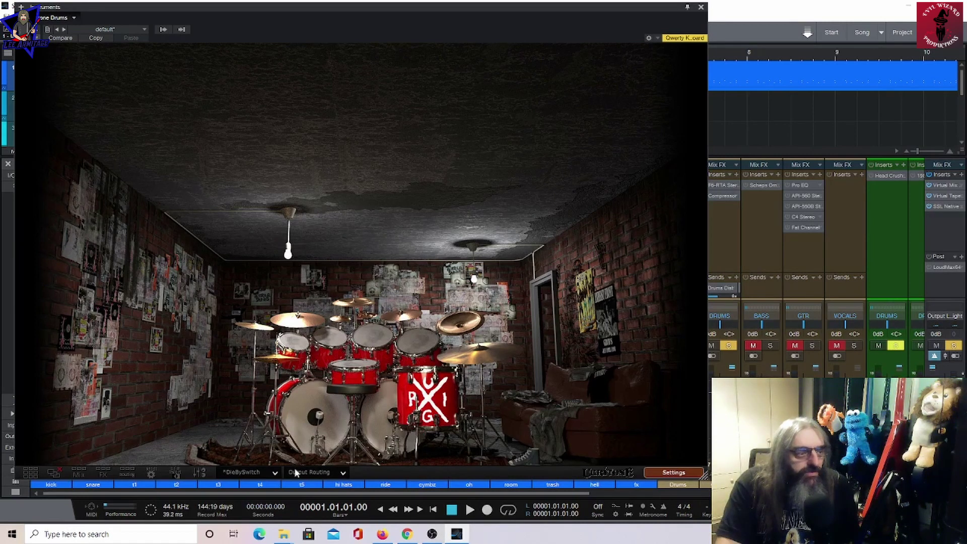
# Browse the Dieswitch Drums presets in the drum preset list without changing the loaded preset
pyautogui.click(274, 471)
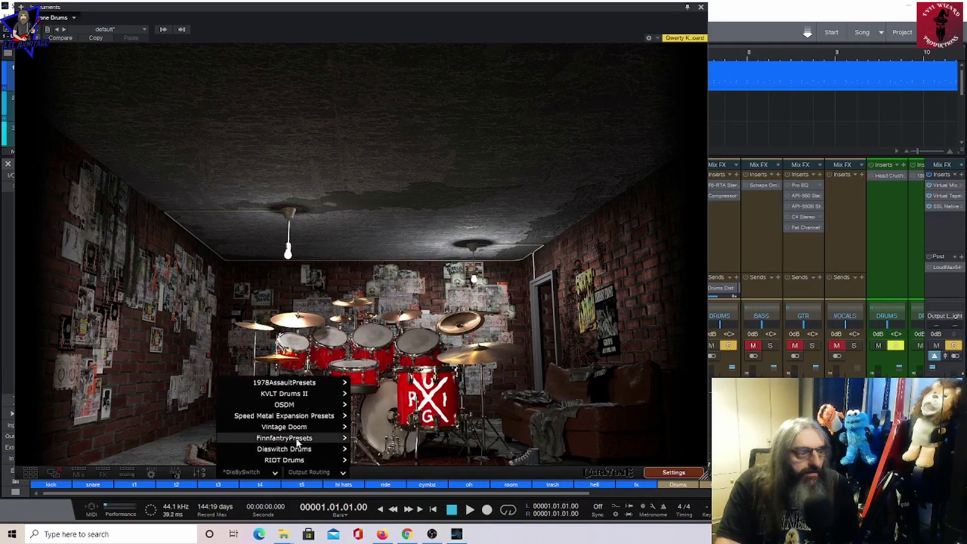
pyautogui.moveTo(297, 451)
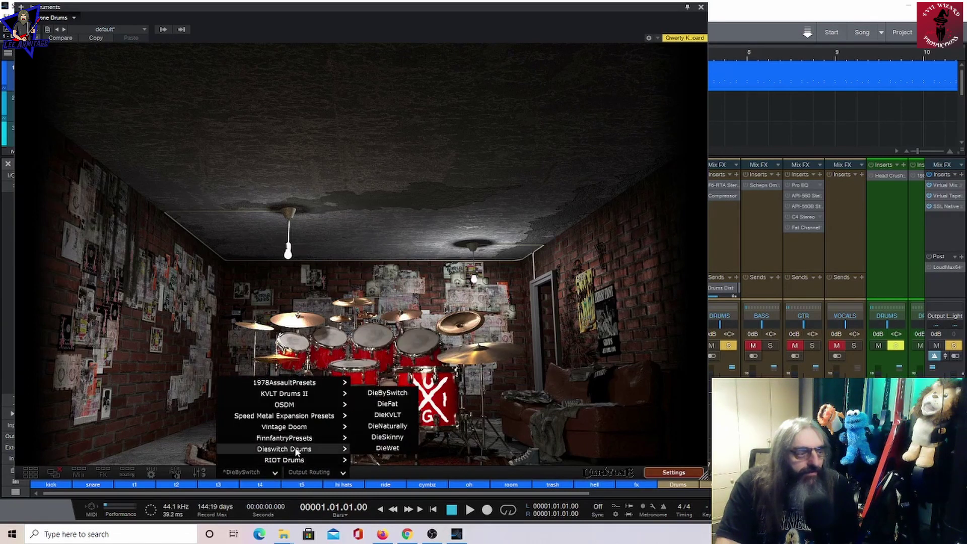
pyautogui.click(455, 204)
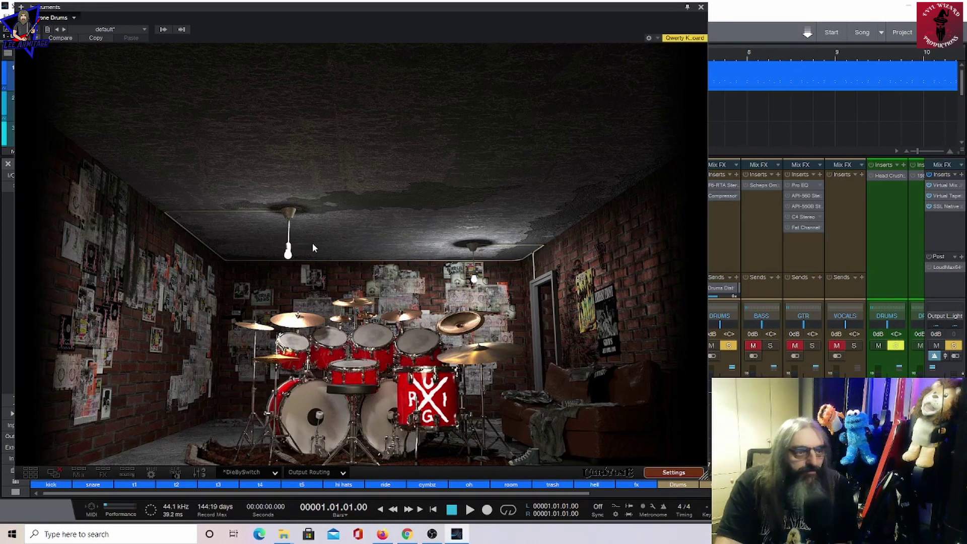
# Inspect the kick drum's panel and close it, and audition the kick and a tom from the kit picture
pyautogui.click(332, 411)
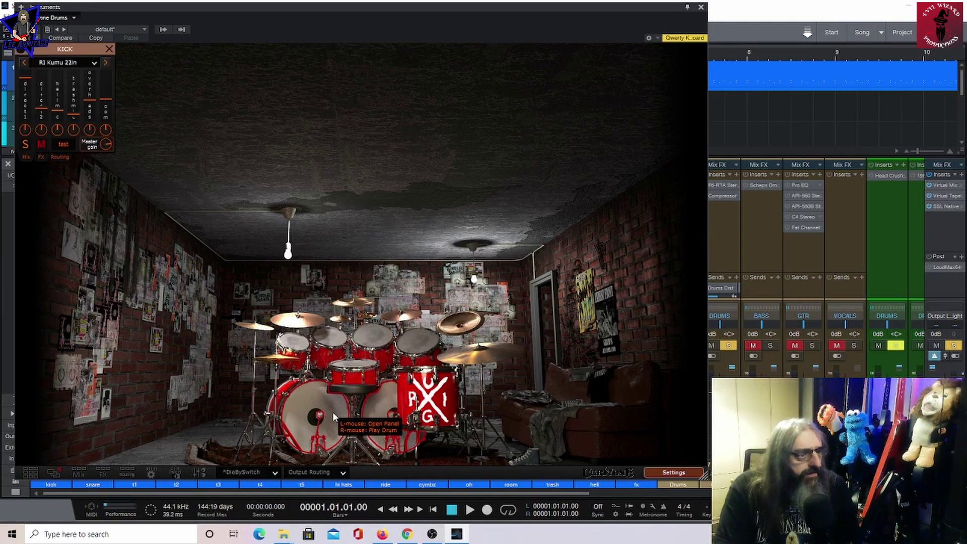
pyautogui.click(110, 49)
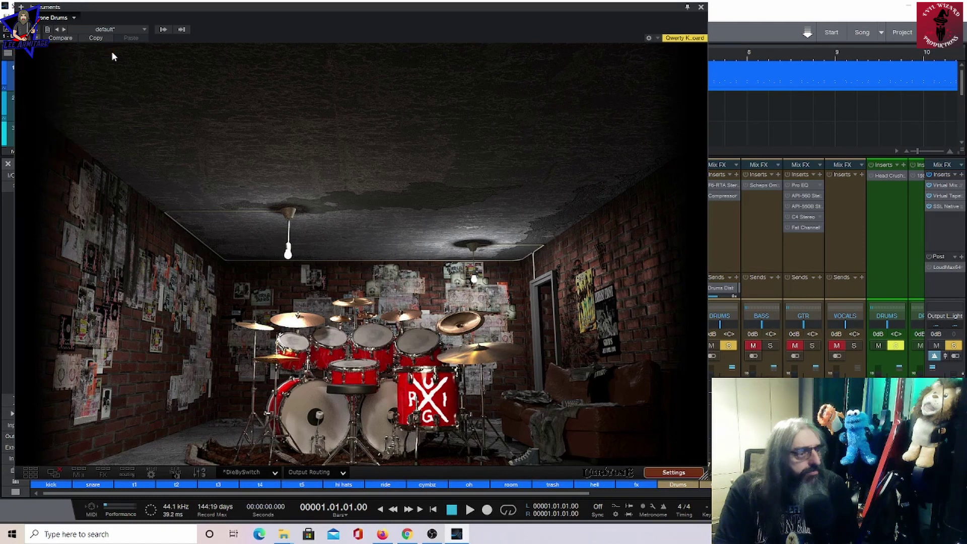
pyautogui.rightClick(330, 412)
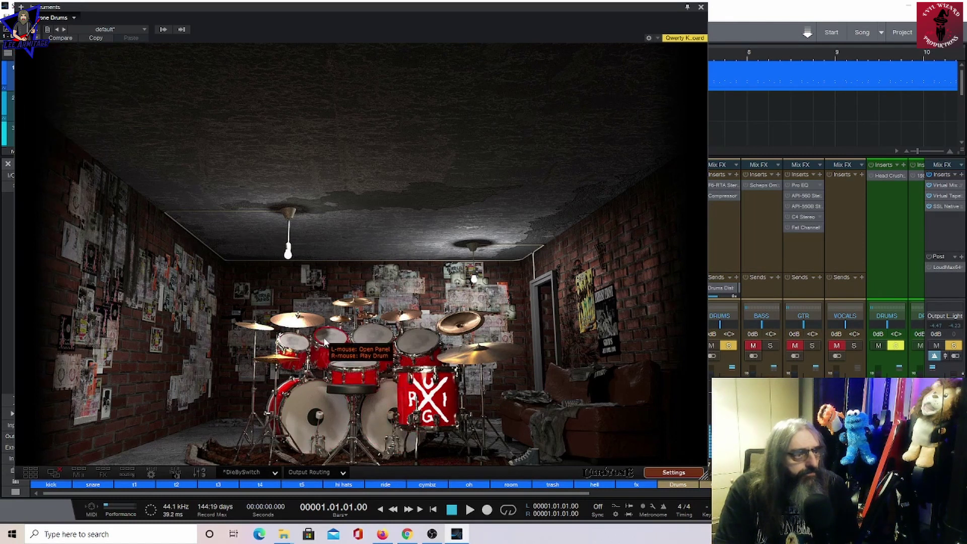
pyautogui.rightClick(409, 333)
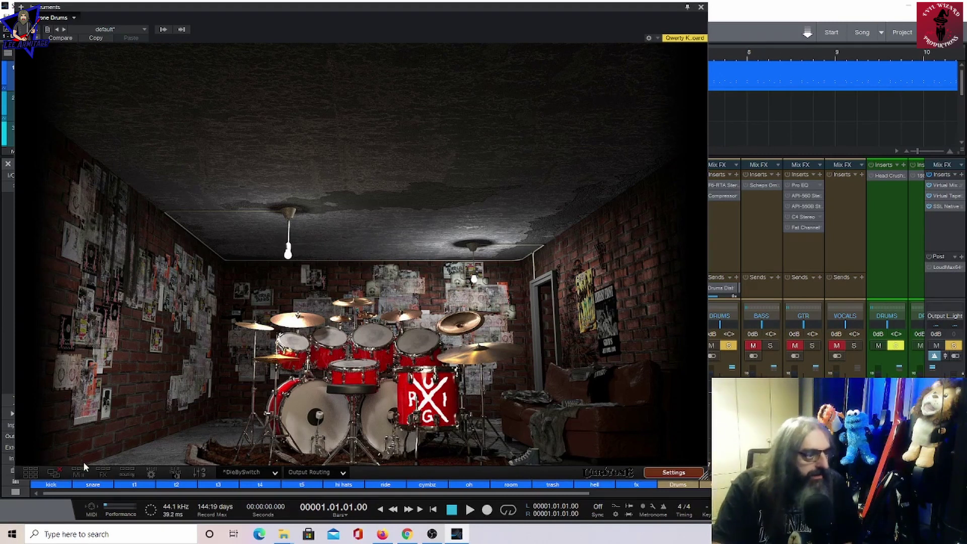
# Show the control panels of all drums and cymbals at once and close them all again
pyautogui.click(29, 473)
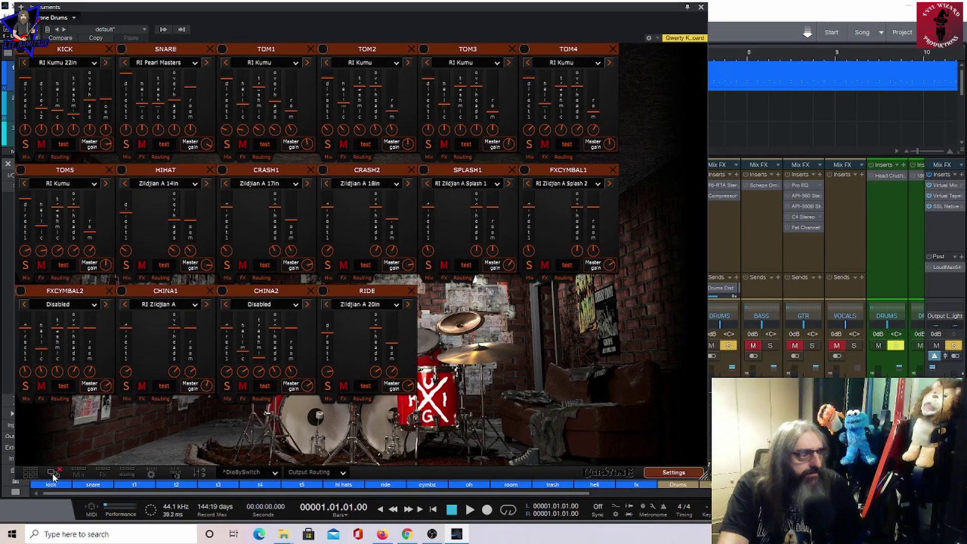
pyautogui.click(52, 473)
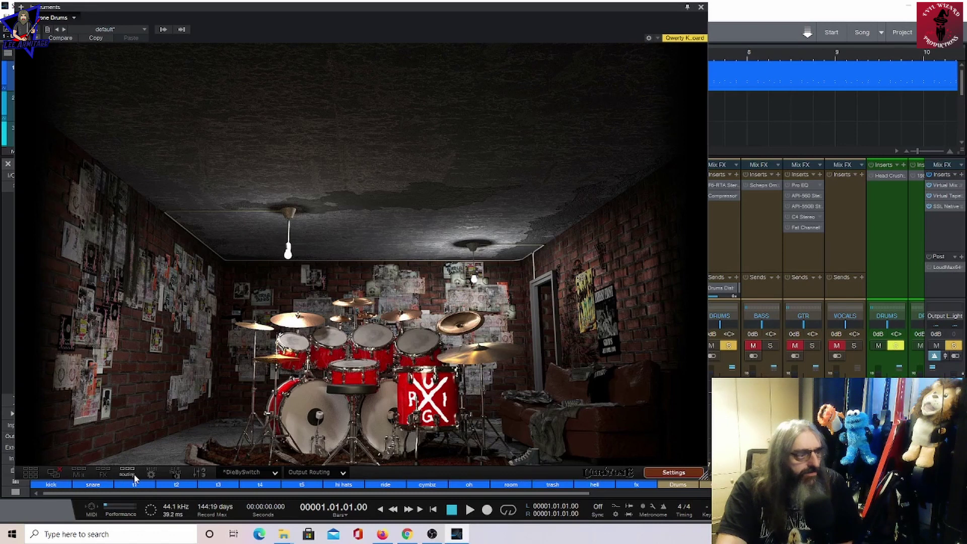
# Review the MIDI note assignments of the kit pieces in the Midinote Settings and close the window
pyautogui.click(150, 471)
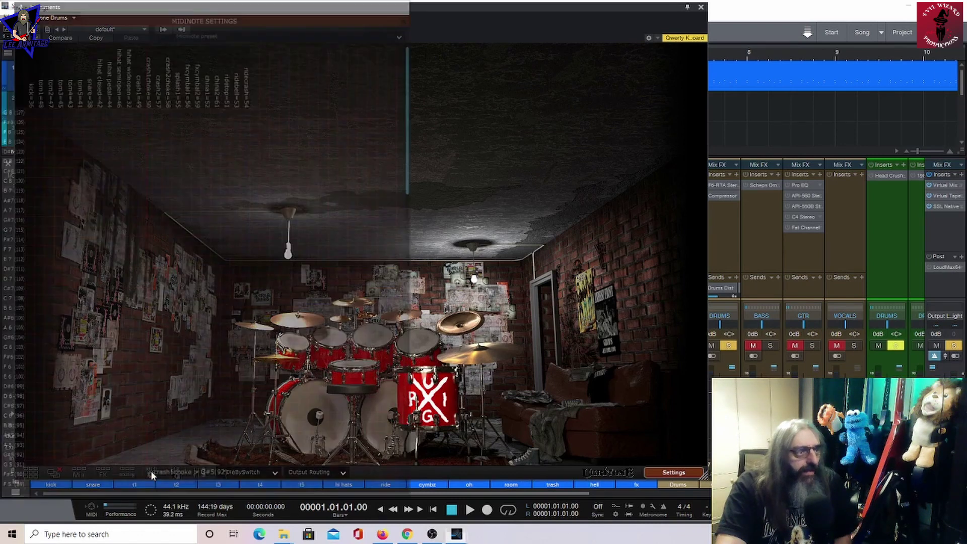
pyautogui.scroll(-15, 406, 346)
pyautogui.scroll(-3, 410, 376)
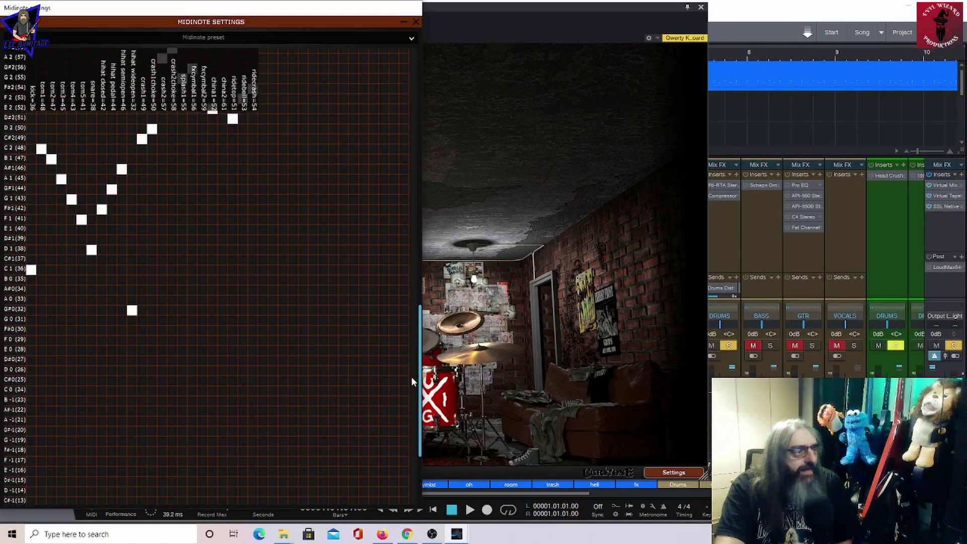
pyautogui.scroll(3, 390, 334)
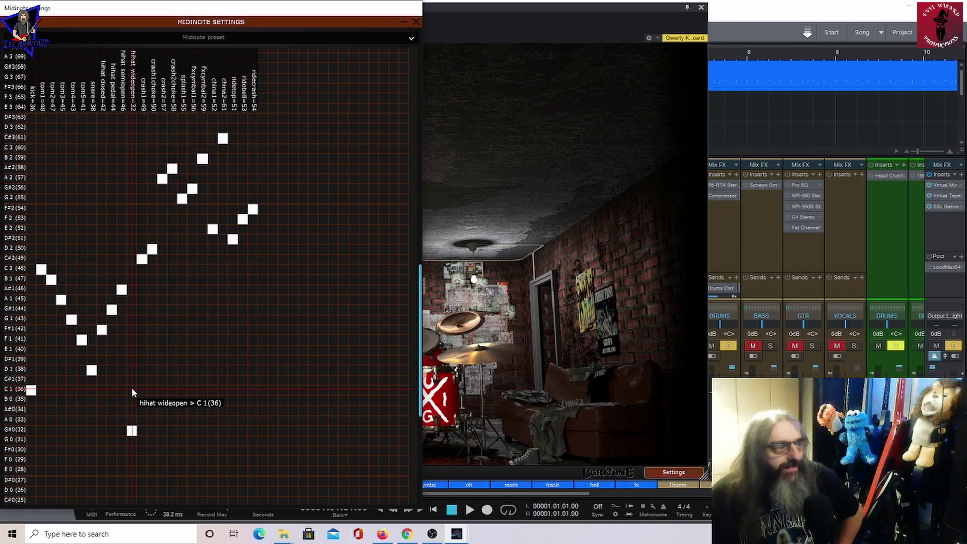
pyautogui.press('Escape')
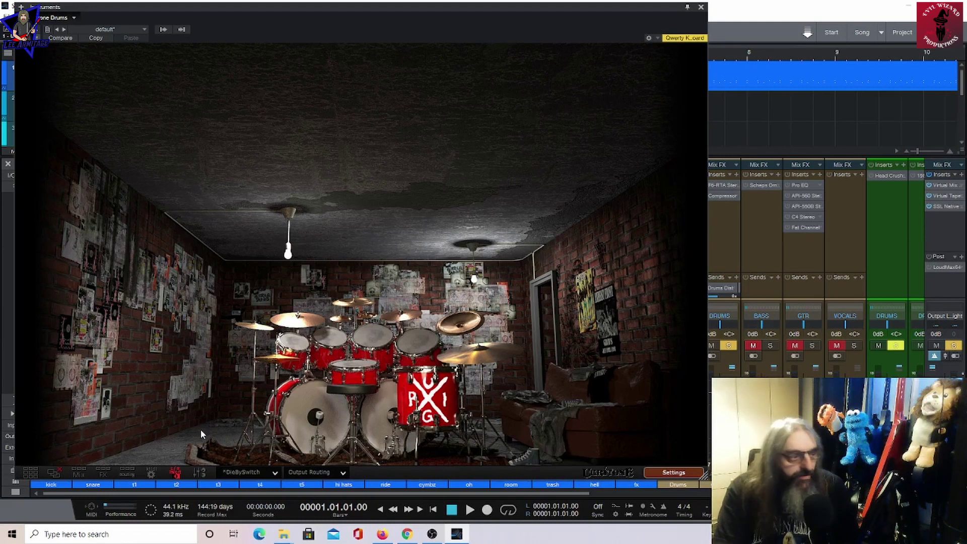
# Review the preset groups and the output routing options up to Megamix (15 Outputs), keeping the current choices
pyautogui.click(250, 470)
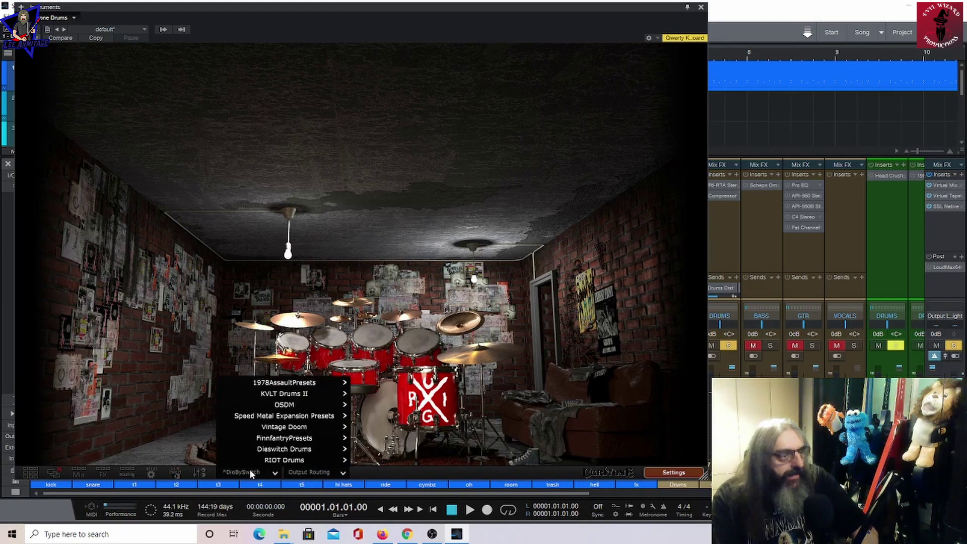
pyautogui.click(313, 473)
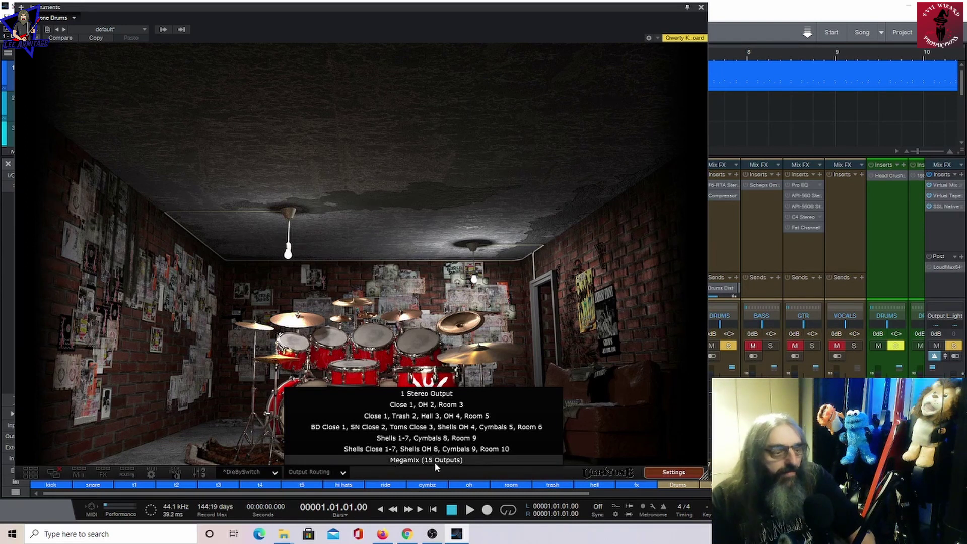
pyautogui.click(436, 475)
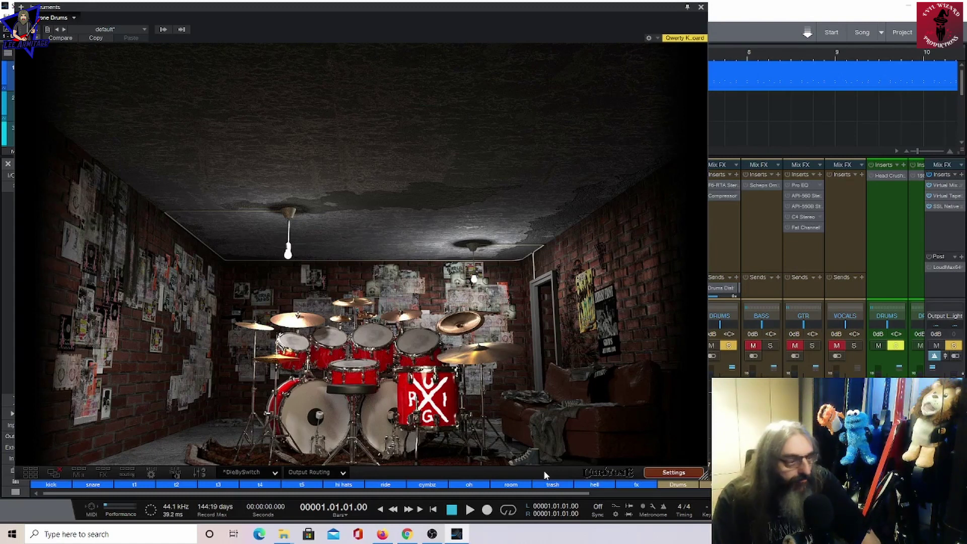
# Open the Master Mixer and examine the 1989Verb reverb options and the reverb's mix and filter controls, leaving reverb disabled
pyautogui.click(200, 472)
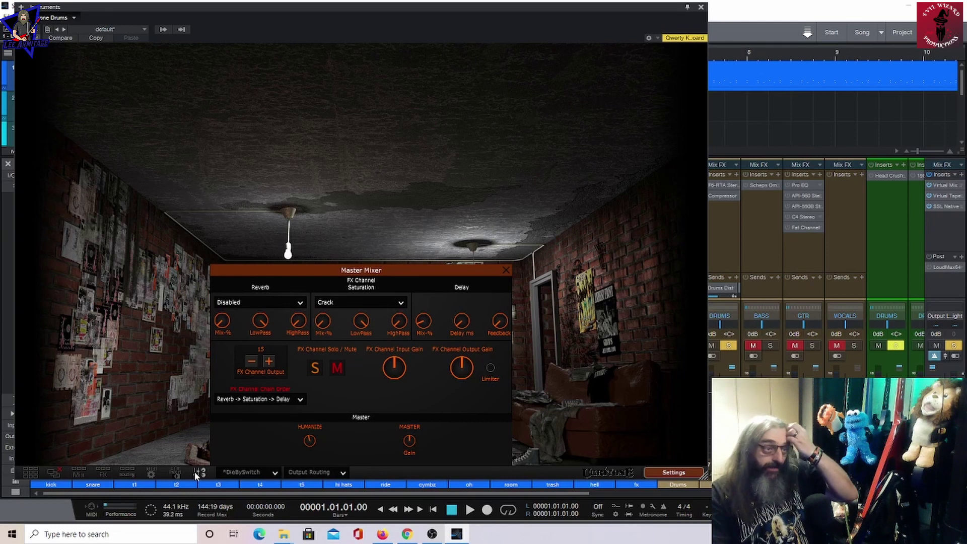
pyautogui.click(267, 299)
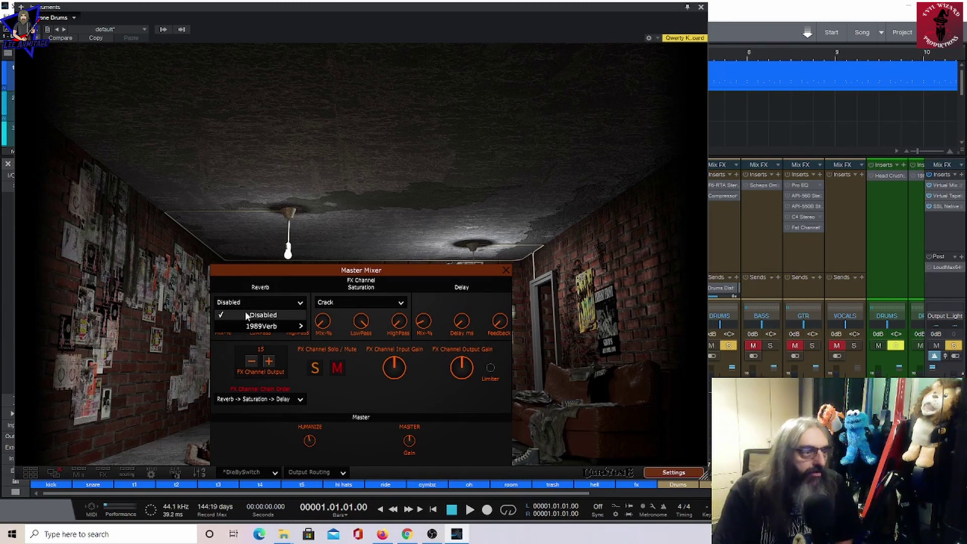
pyautogui.moveTo(261, 326)
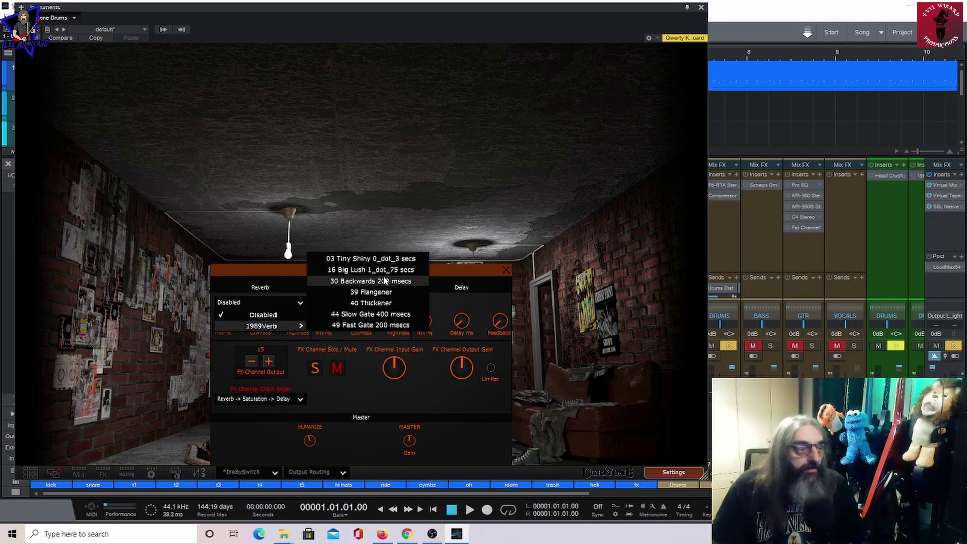
pyautogui.click(369, 386)
pyautogui.moveTo(223, 324)
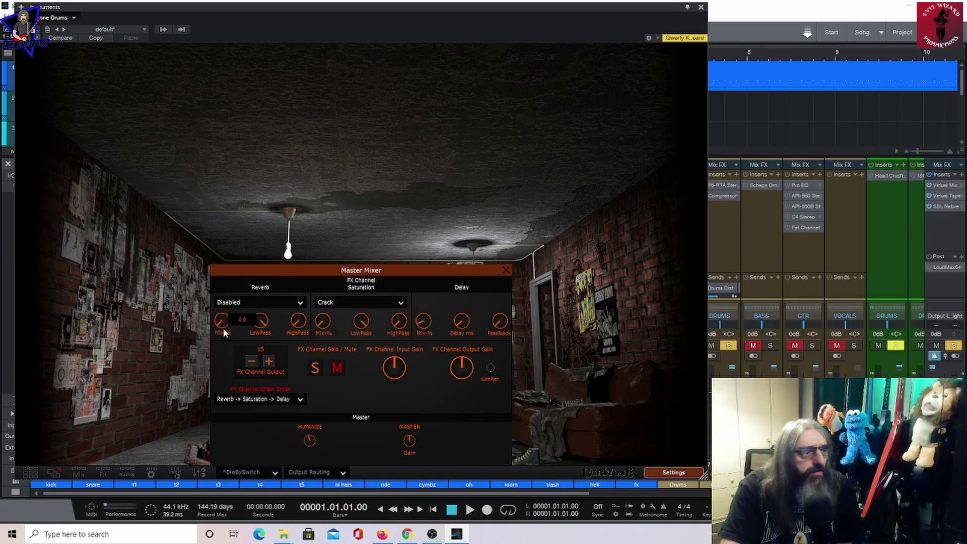
pyautogui.moveTo(295, 316)
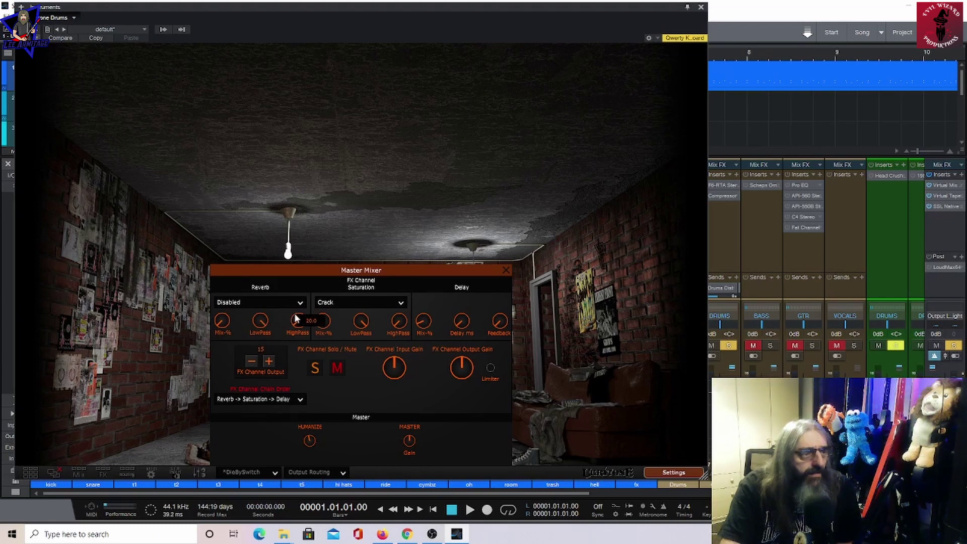
# Browse the FX channel's saturation types and its filter controls, keeping Crack selected
pyautogui.click(364, 301)
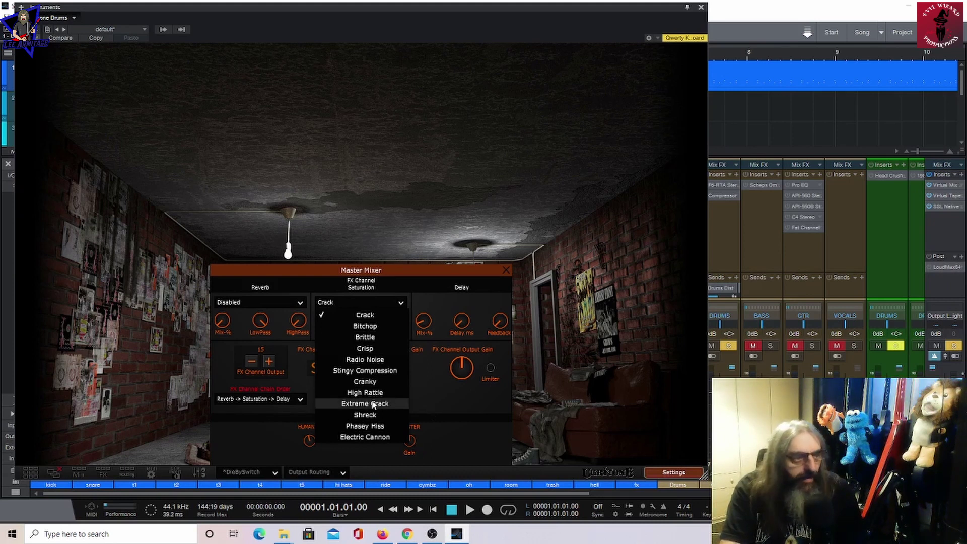
pyautogui.click(425, 401)
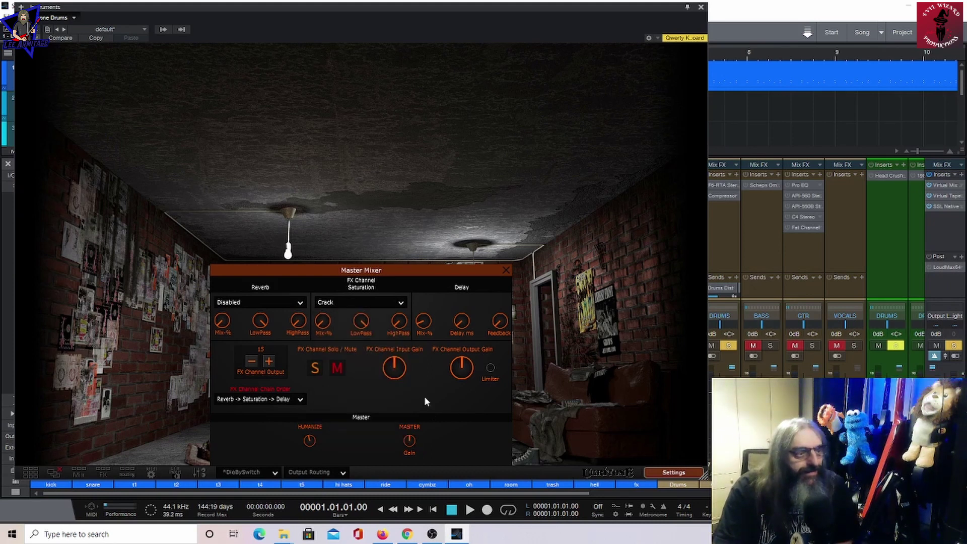
pyautogui.moveTo(369, 326)
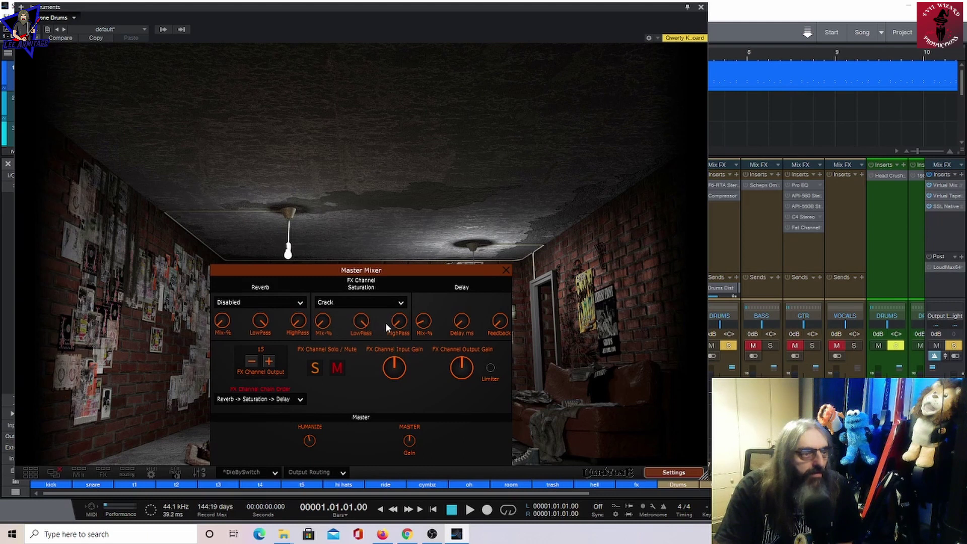
# Try out the delay's mix, time and feedback controls and return each to its starting value
pyautogui.moveTo(427, 319)
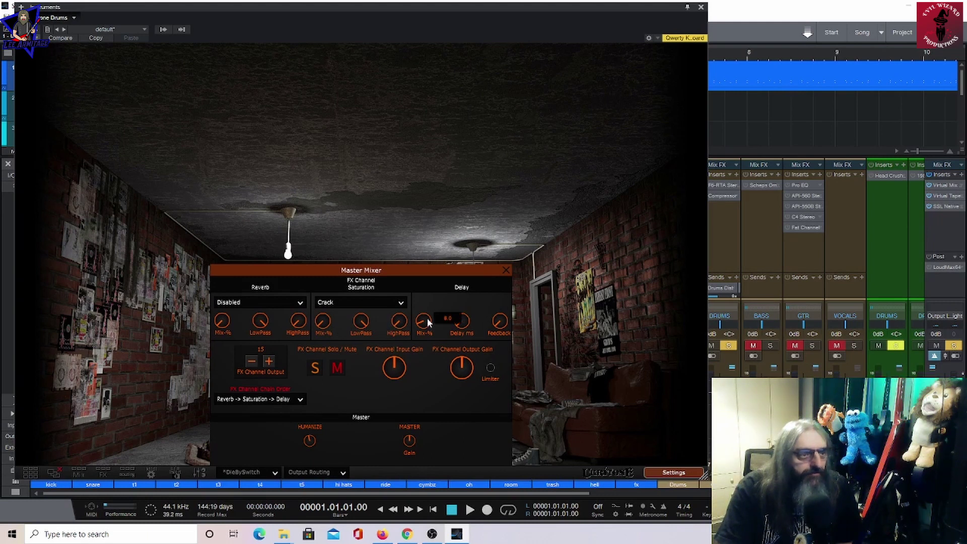
pyautogui.moveTo(427, 318); pyautogui.dragTo(428, 348)
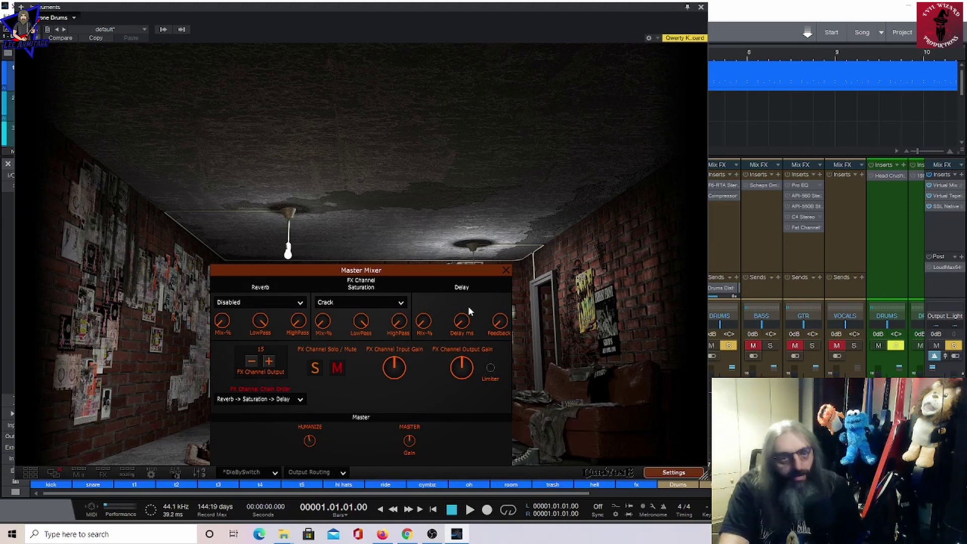
pyautogui.moveTo(425, 327)
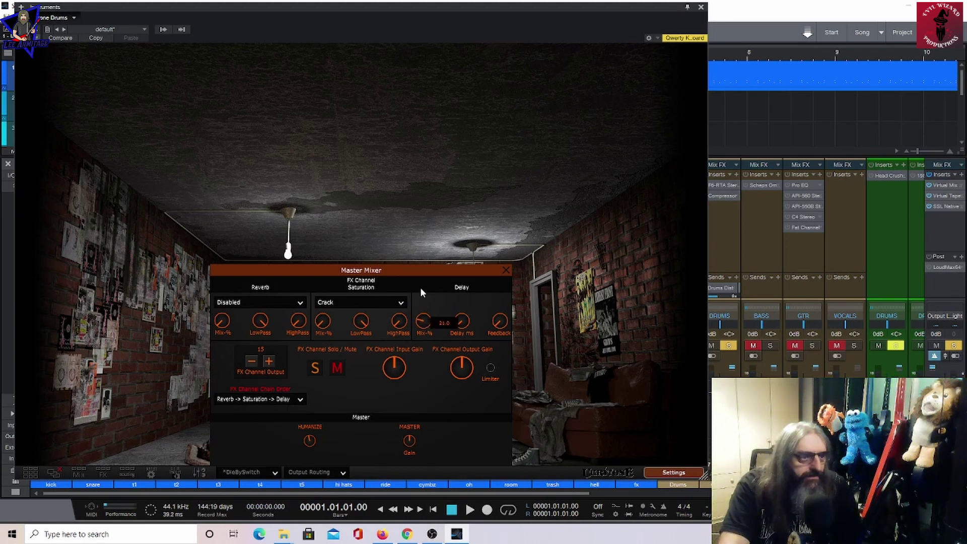
pyautogui.moveTo(464, 327)
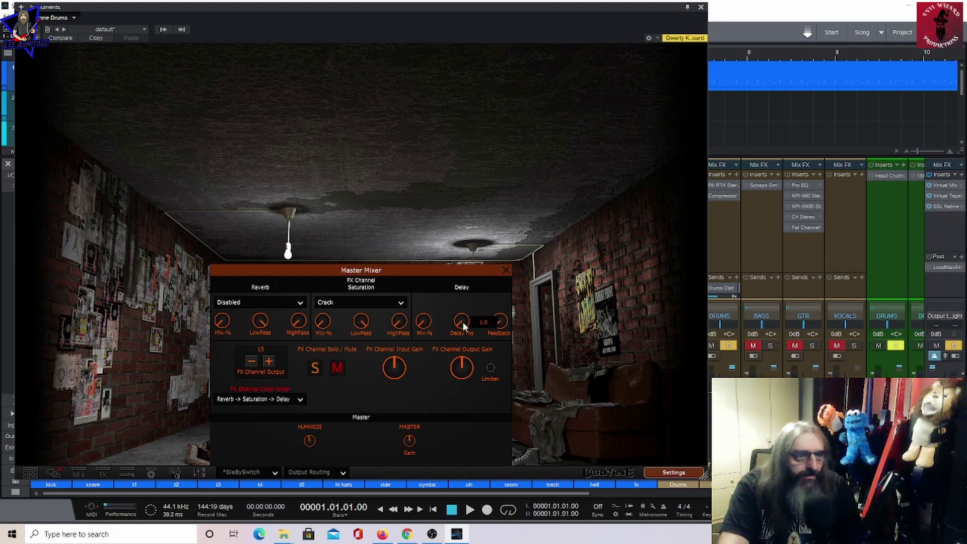
pyautogui.moveTo(462, 322); pyautogui.dragTo(461, 301)
pyautogui.moveTo(500, 326)
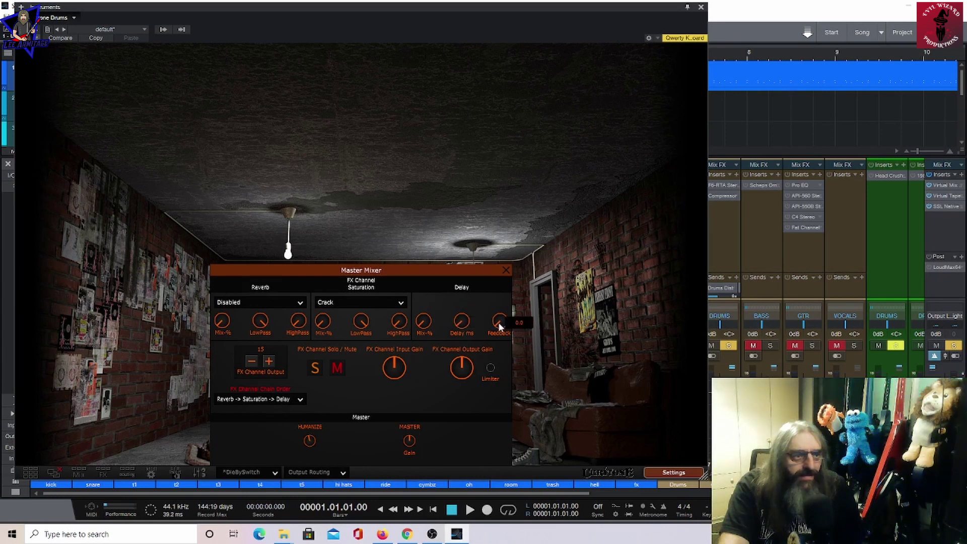
pyautogui.moveTo(497, 270); pyautogui.dragTo(498, 334)
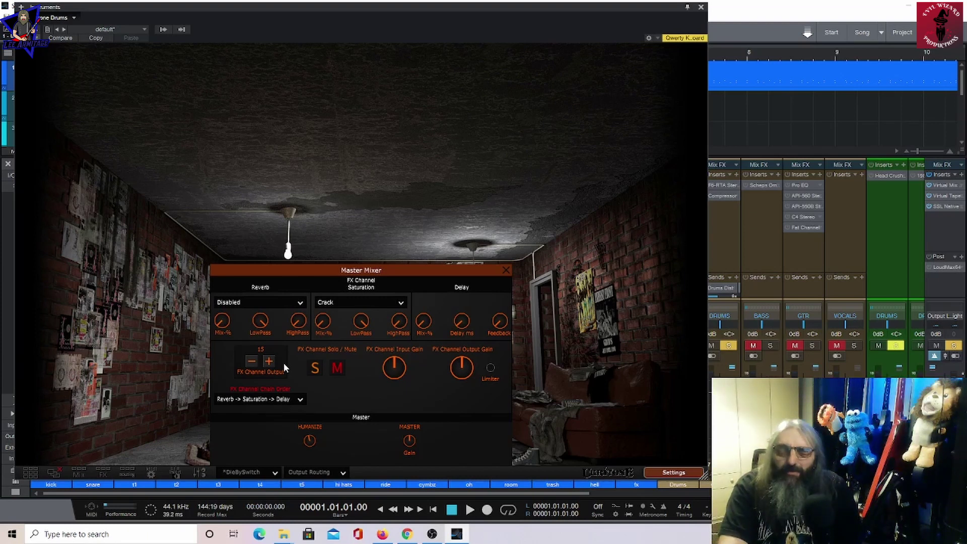
# Try other output numbers for the FX channel and return its output to 15
pyautogui.click(249, 360)
pyautogui.click(250, 360)
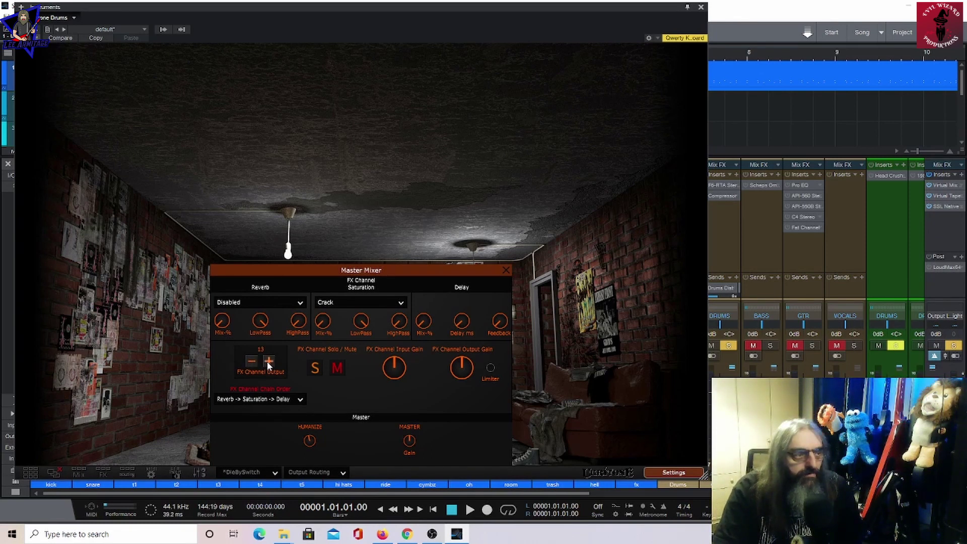
pyautogui.click(268, 360)
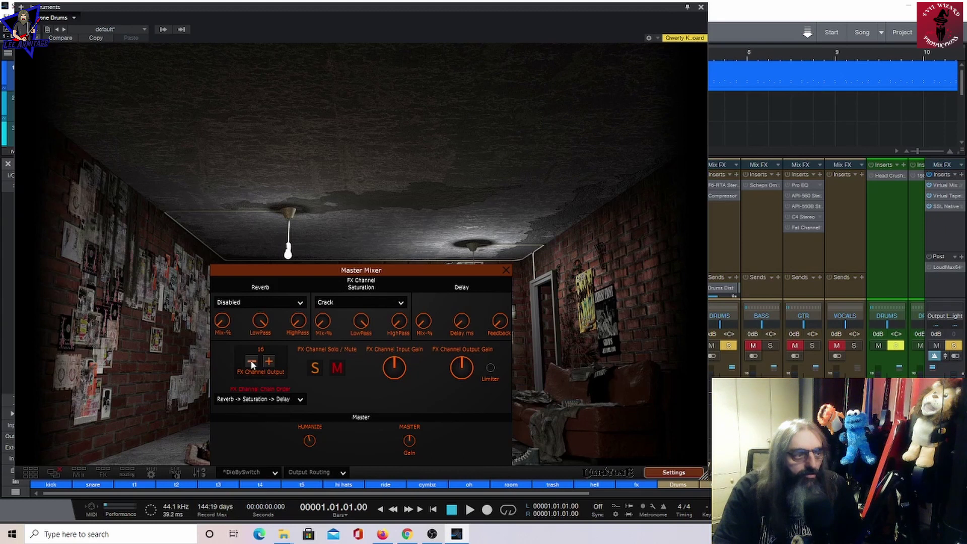
pyautogui.click(251, 362)
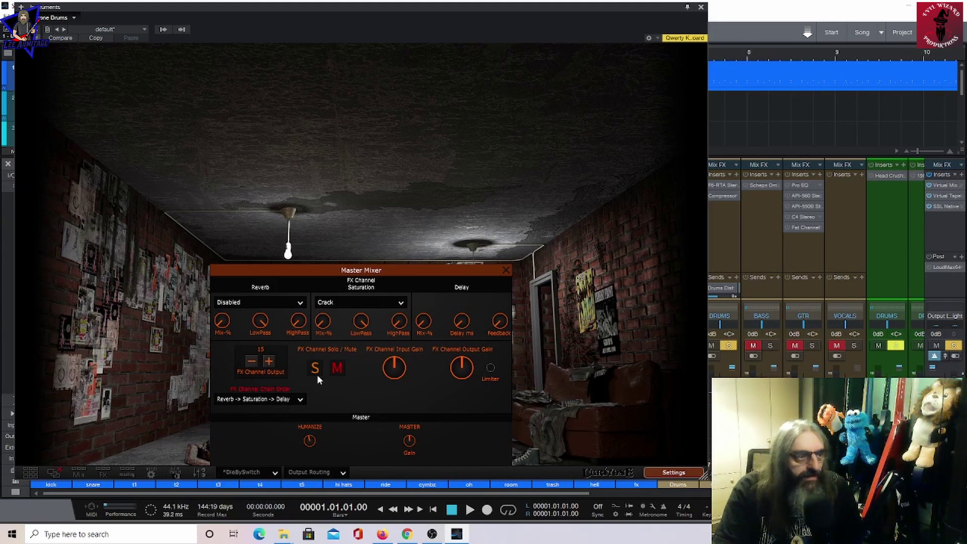
# Mute the FX channel and unmute it again
pyautogui.click(342, 373)
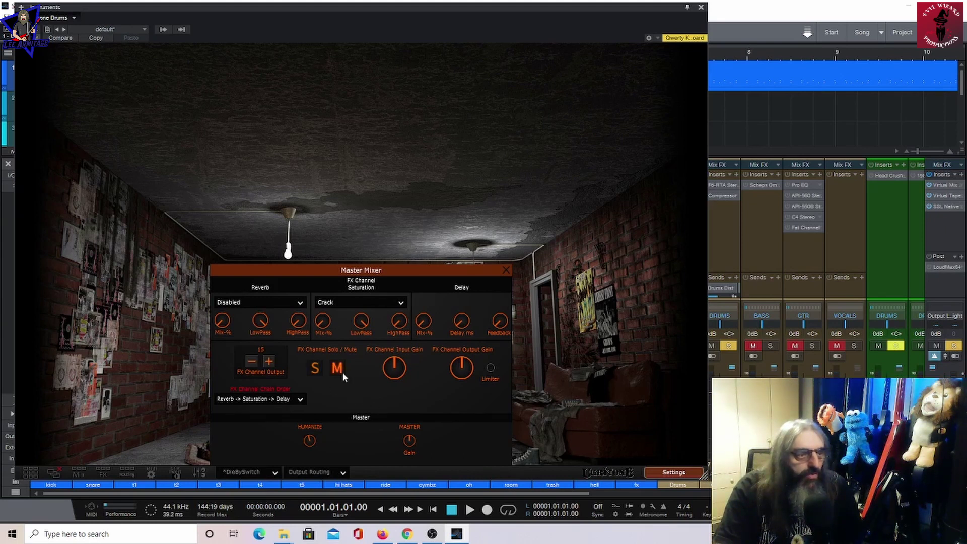
pyautogui.click(342, 375)
pyautogui.moveTo(390, 367)
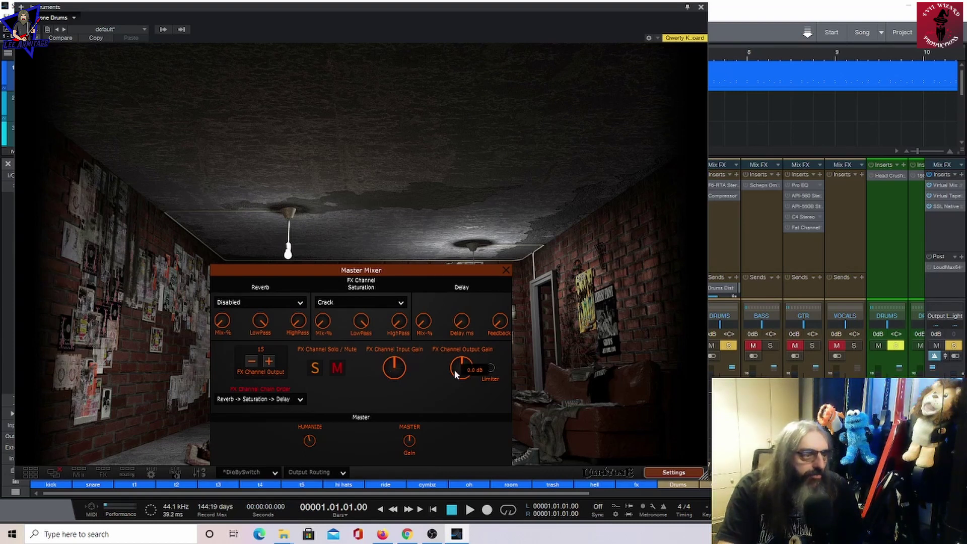
# View the FX channel's chain order options, keep Reverb -> Saturation -> Delay, and turn up Humanize before closing the Master Mixer
pyautogui.click(300, 399)
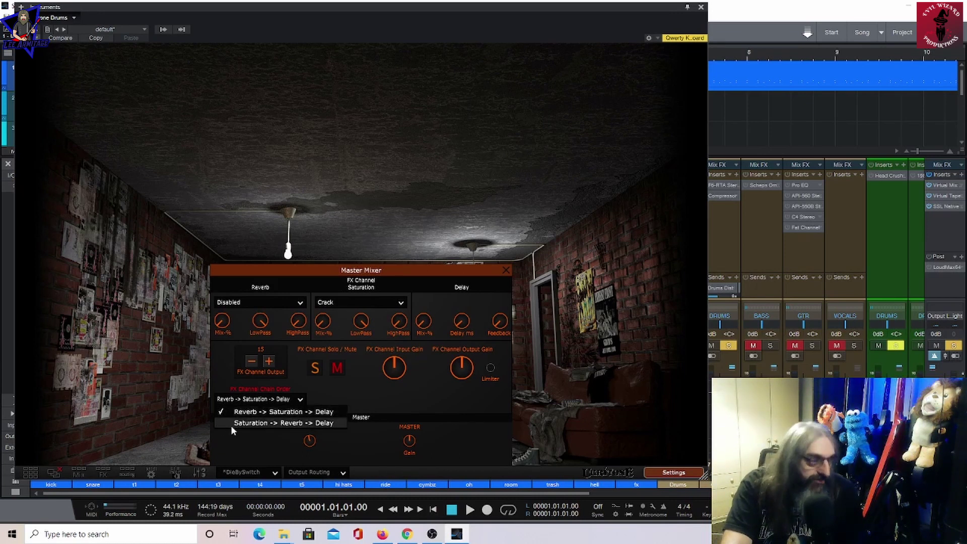
pyautogui.click(394, 406)
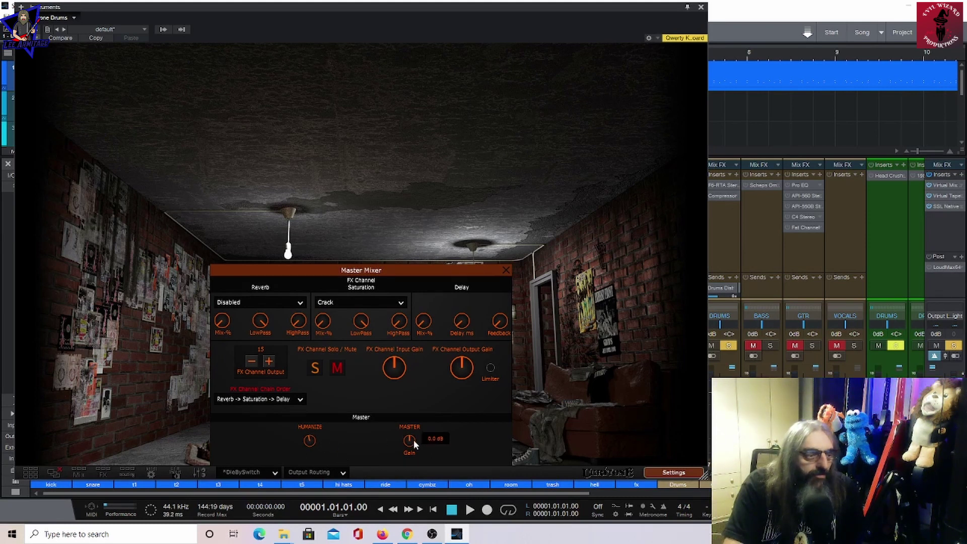
pyautogui.moveTo(306, 440); pyautogui.dragTo(310, 425)
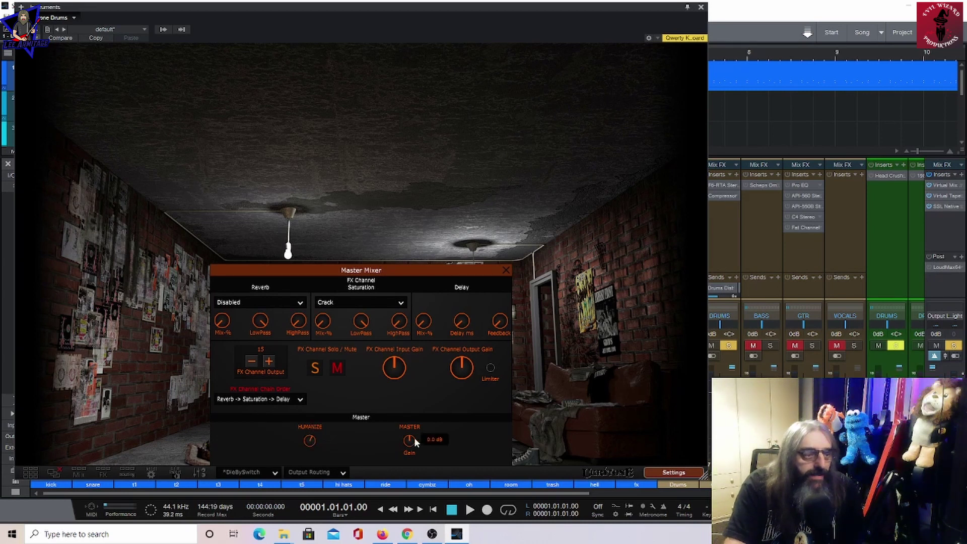
pyautogui.click(506, 271)
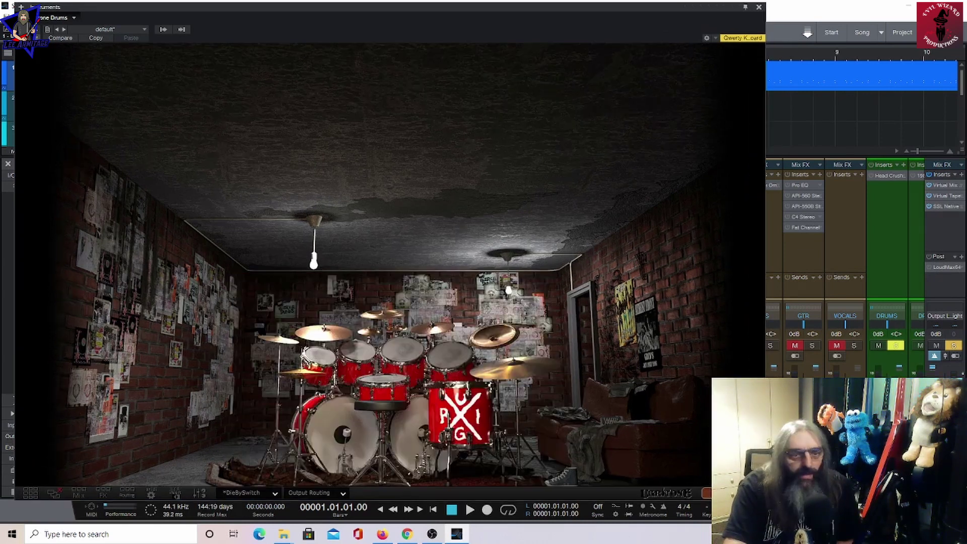
# View the plugin settings and the folder browser for the sample location, cancelling without choosing a folder
pyautogui.click(665, 492)
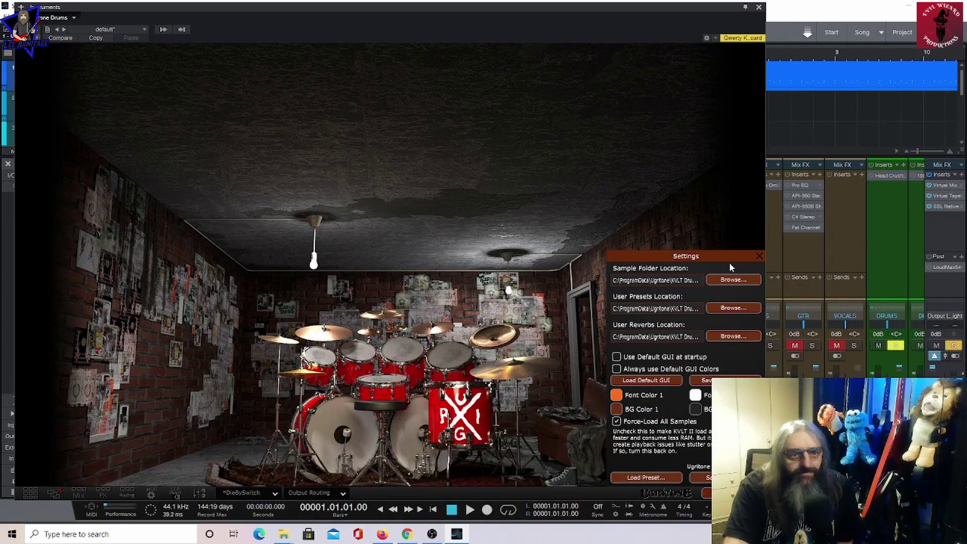
pyautogui.click(729, 279)
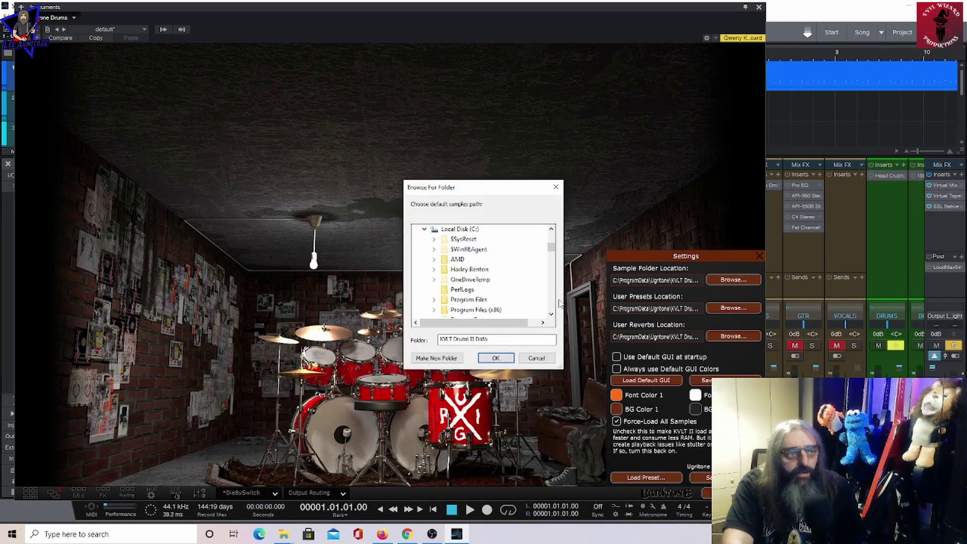
pyautogui.press('Escape')
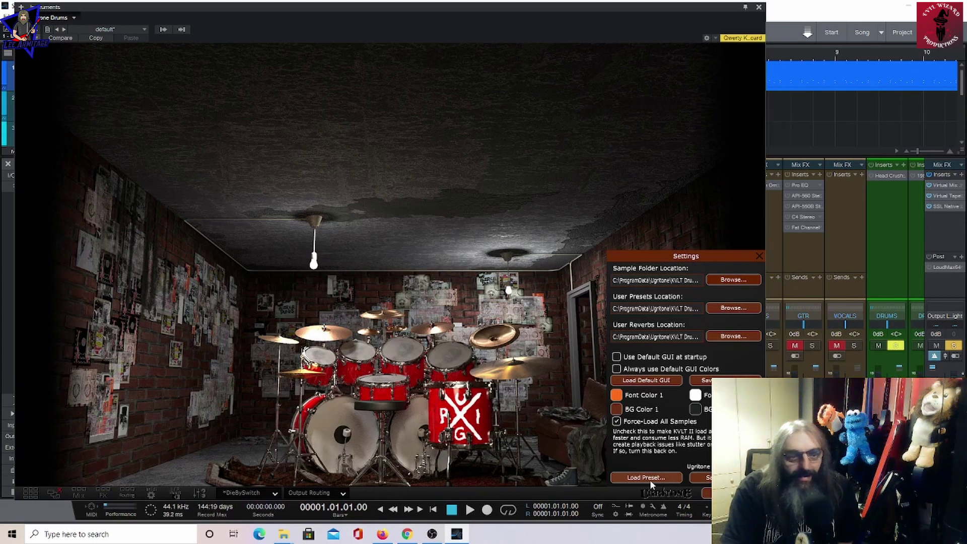
pyautogui.click(58, 489)
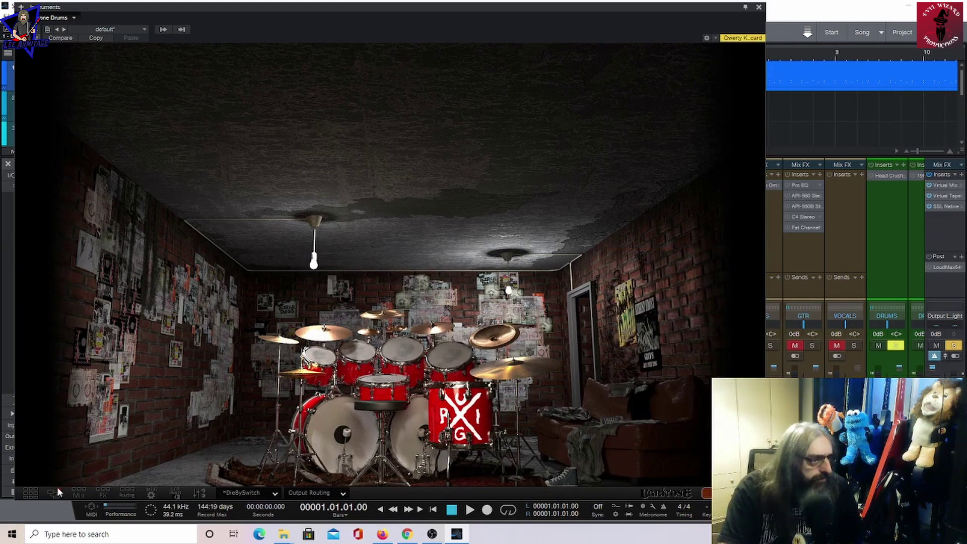
# Display all drum panels and lower the kick's direct 1 level
pyautogui.click(29, 492)
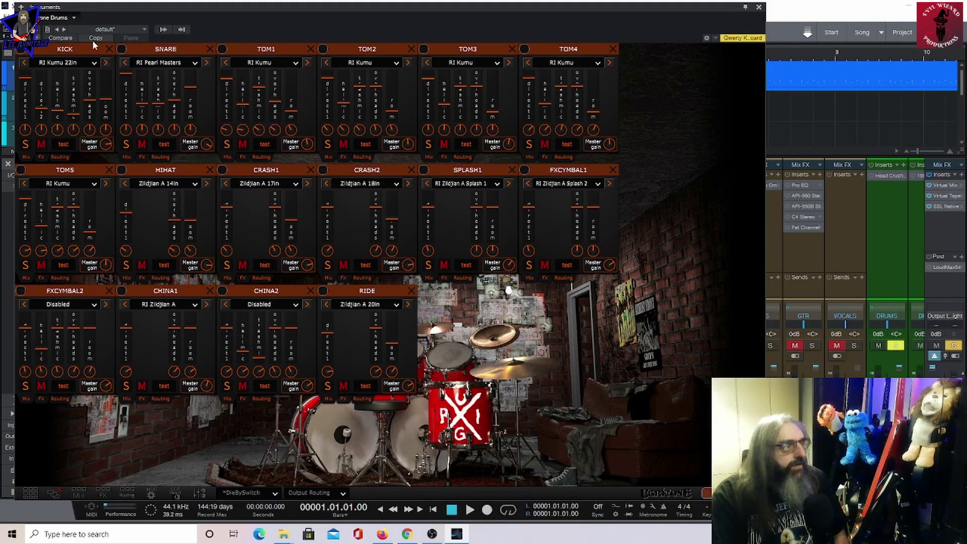
pyautogui.moveTo(21, 85)
pyautogui.moveTo(21, 84); pyautogui.dragTo(27, 130)
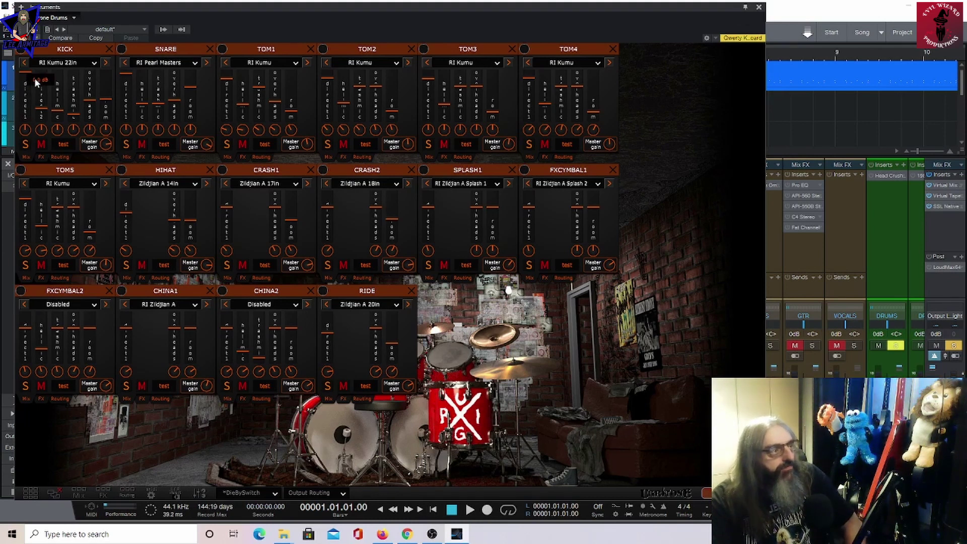
pyautogui.moveTo(34, 79); pyautogui.dragTo(34, 92)
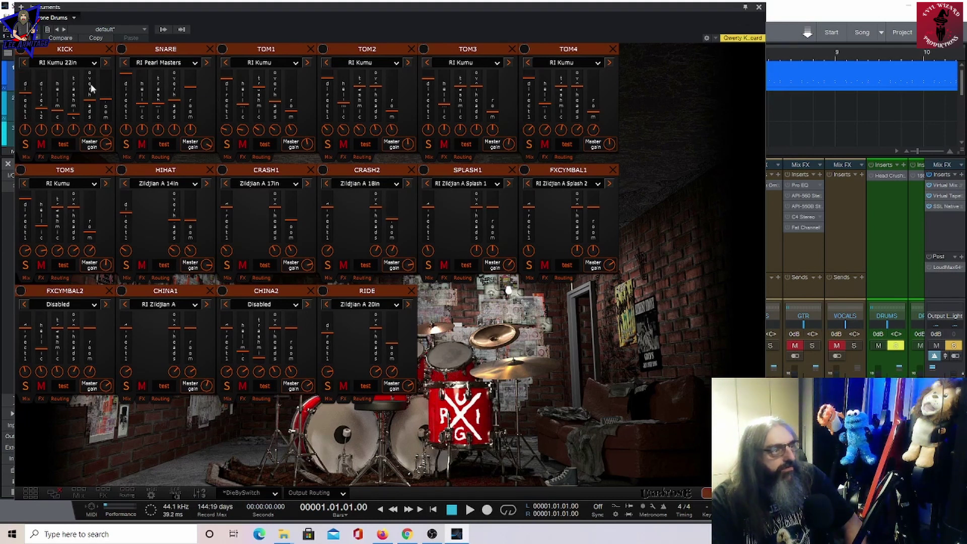
# Raise the room level of the snare and of toms 1 to 5
pyautogui.moveTo(185, 100)
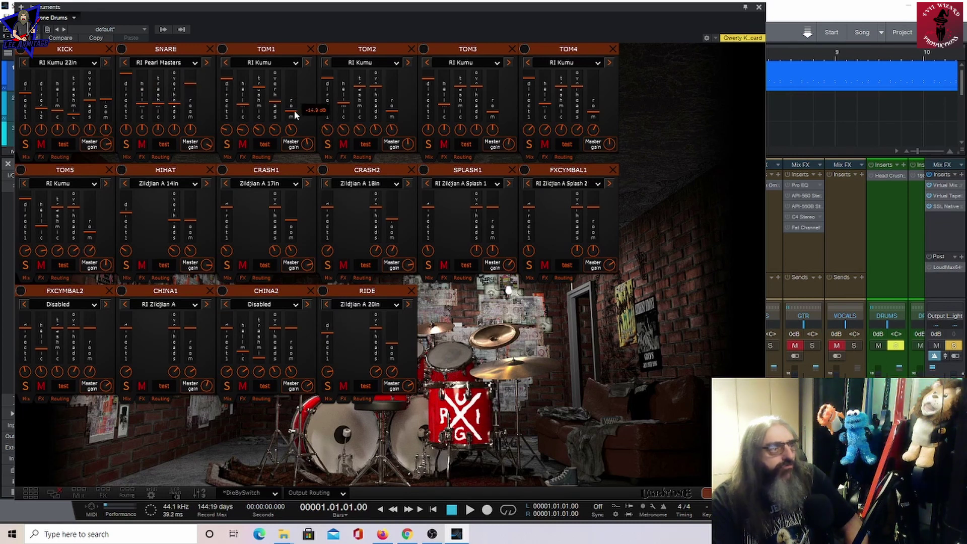
pyautogui.moveTo(294, 114); pyautogui.dragTo(297, 84)
pyautogui.moveTo(392, 112); pyautogui.dragTo(396, 87)
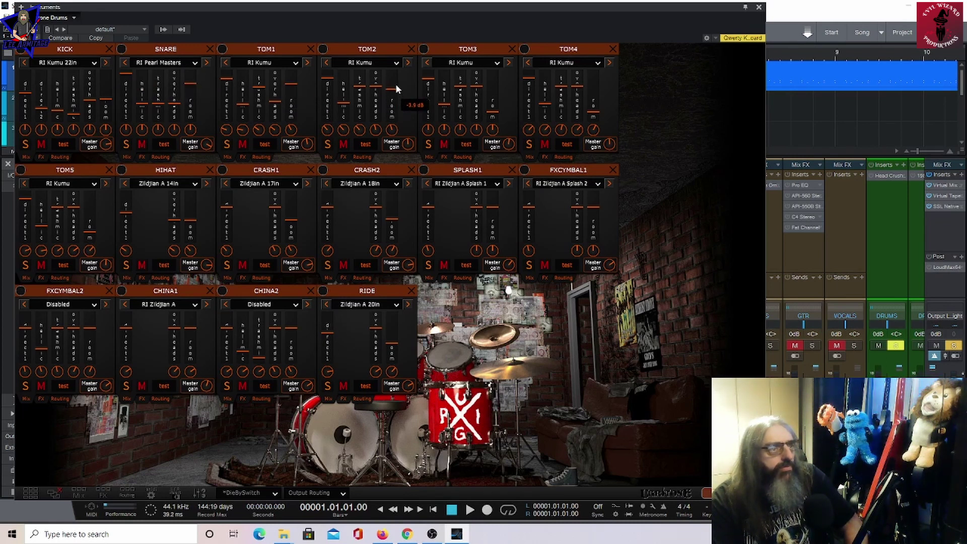
pyautogui.moveTo(472, 84)
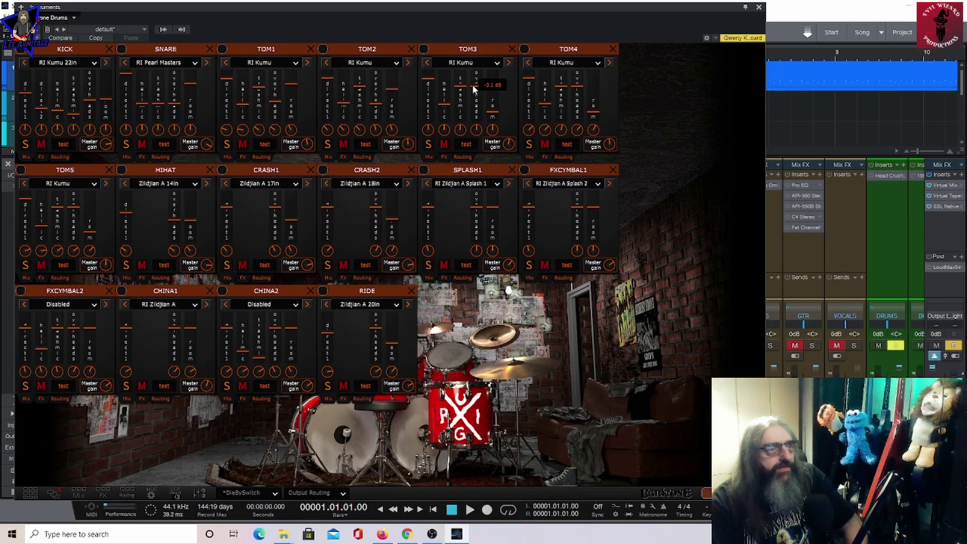
pyautogui.moveTo(493, 111); pyautogui.dragTo(492, 81)
pyautogui.moveTo(593, 111); pyautogui.dragTo(594, 80)
pyautogui.moveTo(74, 232)
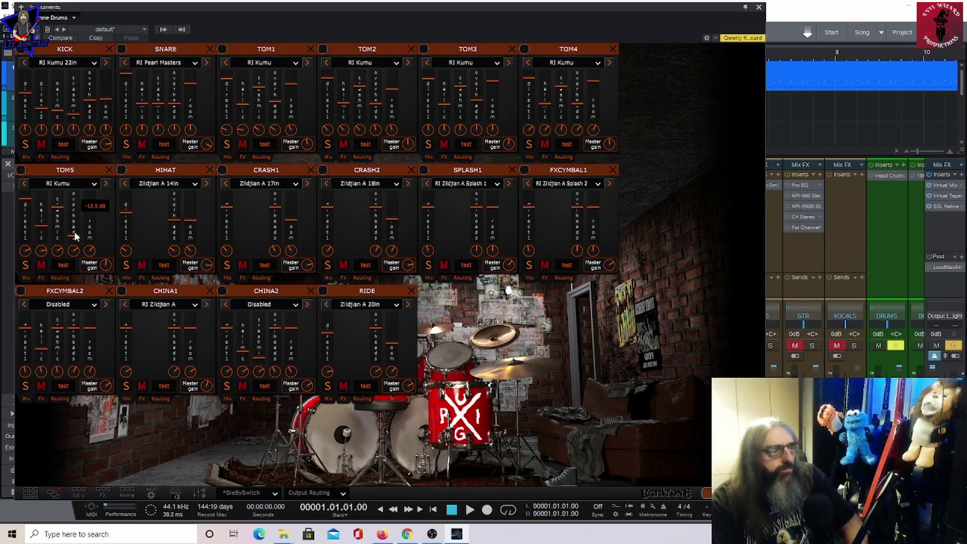
# Lower the room level of the hi-hat, crash 1, crash 2 and splash 1
pyautogui.moveTo(191, 227)
pyautogui.moveTo(180, 221)
pyautogui.mouseDown()
pyautogui.moveTo(174, 206)
pyautogui.moveTo(194, 227)
pyautogui.mouseUp()
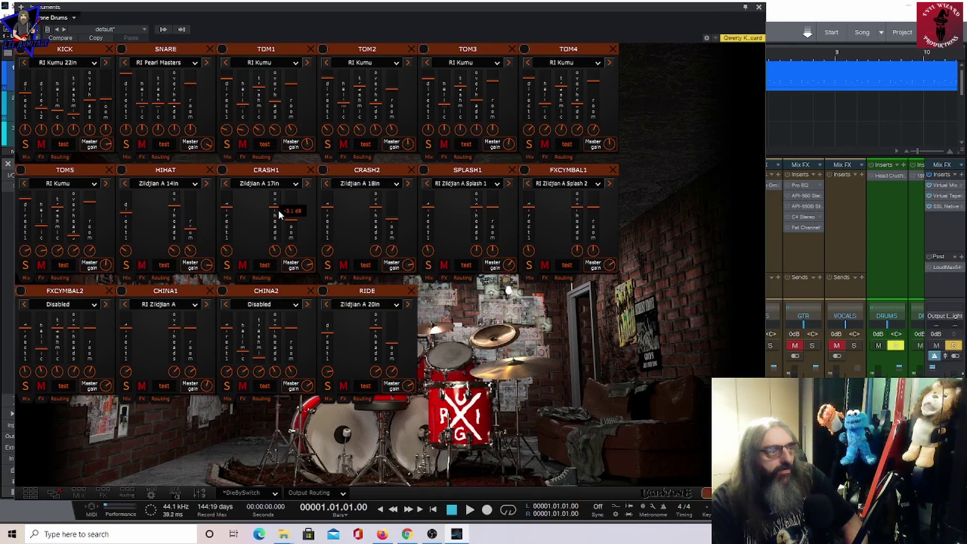
pyautogui.moveTo(292, 219); pyautogui.dragTo(292, 227)
pyautogui.moveTo(389, 221); pyautogui.dragTo(390, 227)
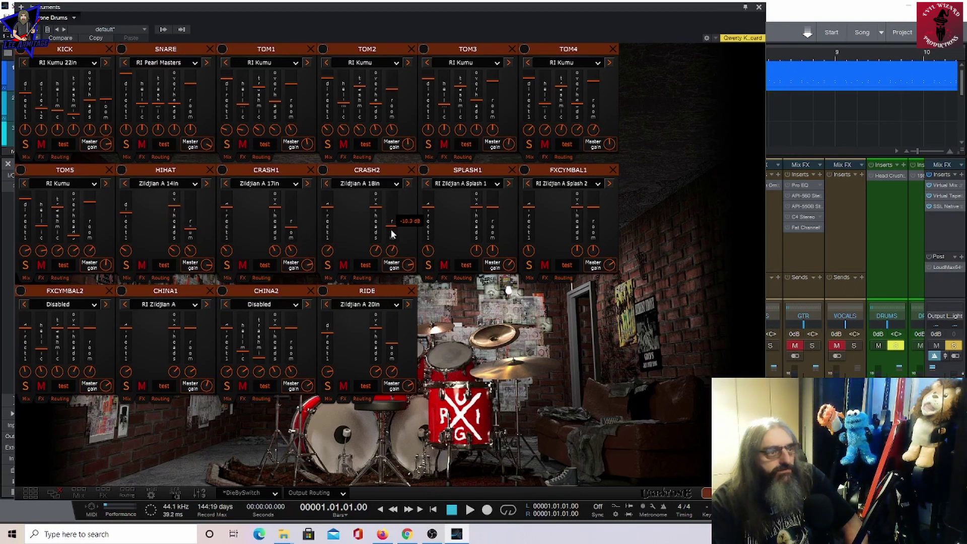
pyautogui.moveTo(494, 210); pyautogui.dragTo(496, 227)
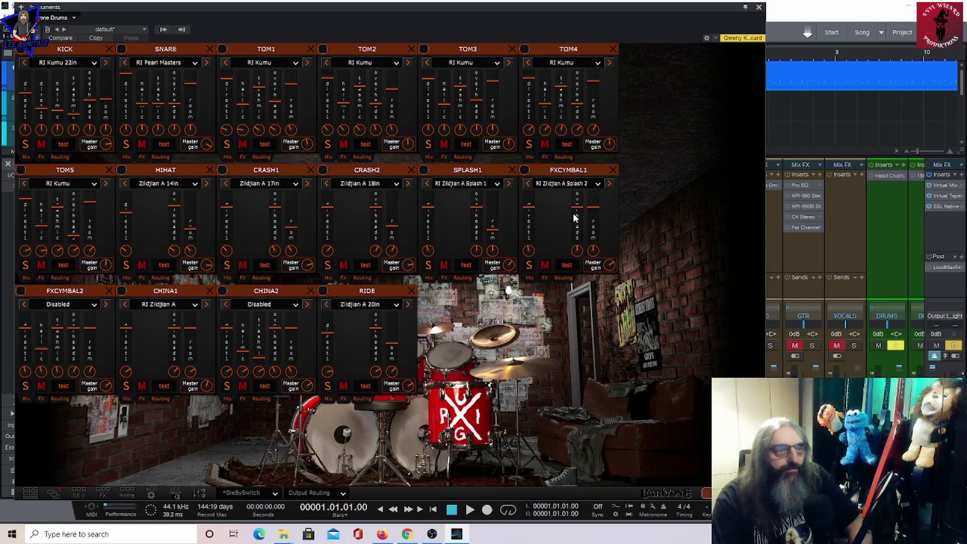
# Show the FX controls on all drum panels and try out the kick's compressor and FX send knobs
pyautogui.click(104, 491)
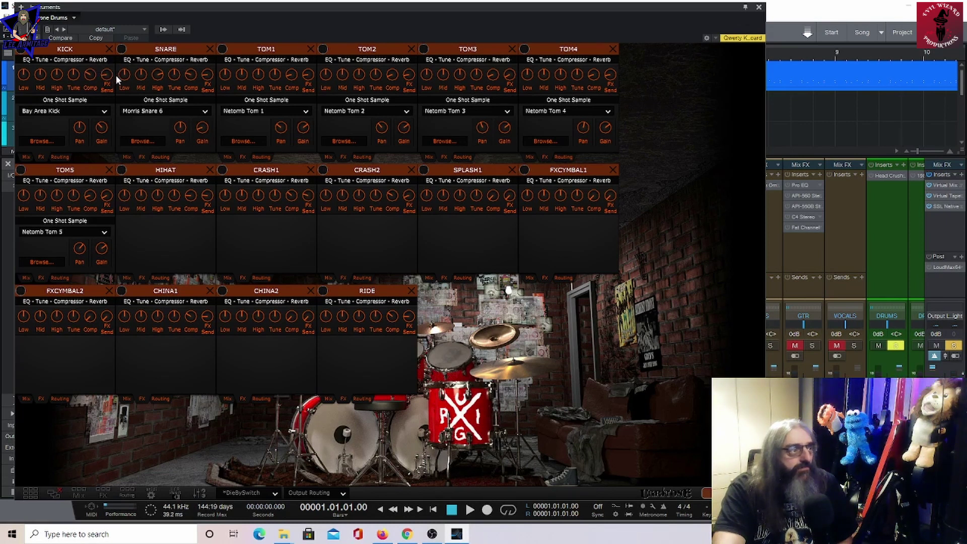
pyautogui.moveTo(105, 77)
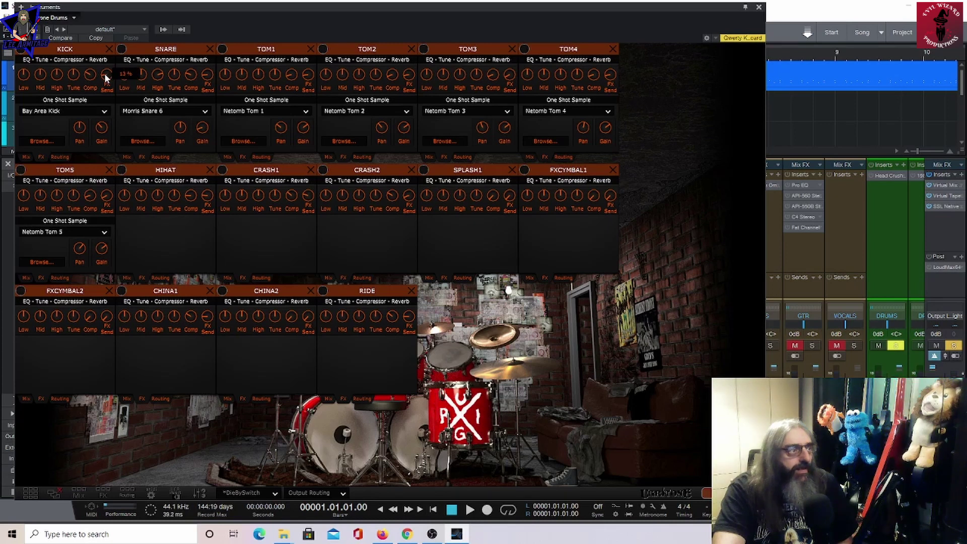
pyautogui.moveTo(106, 78); pyautogui.dragTo(103, 77)
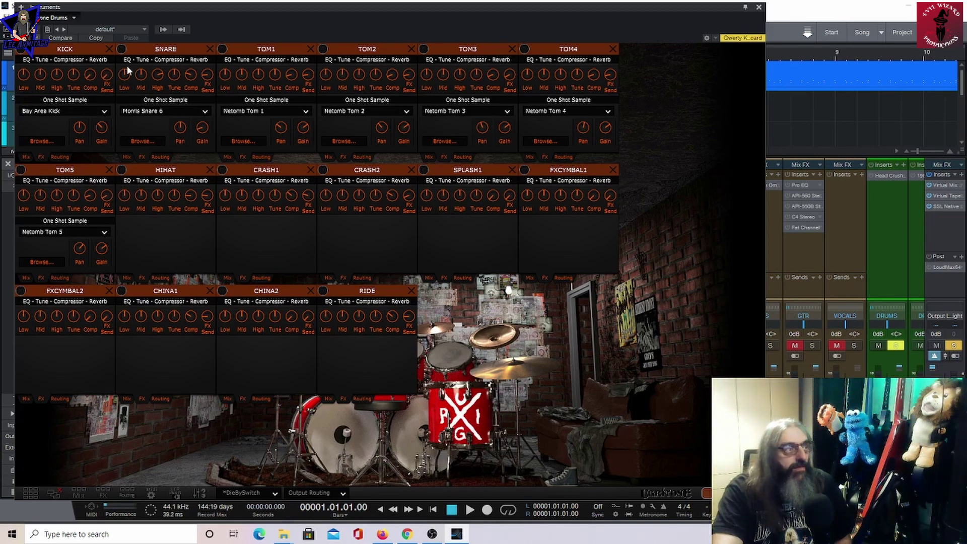
pyautogui.moveTo(111, 49); pyautogui.dragTo(124, 54)
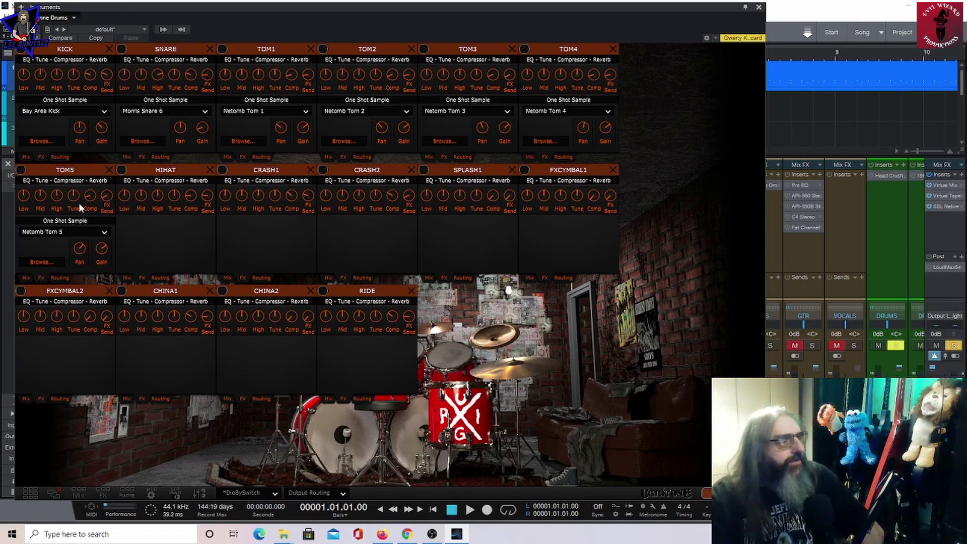
# View the sources for the kick's one-shot sample, keeping Bay Area Kick, and check its gain control
pyautogui.click(105, 112)
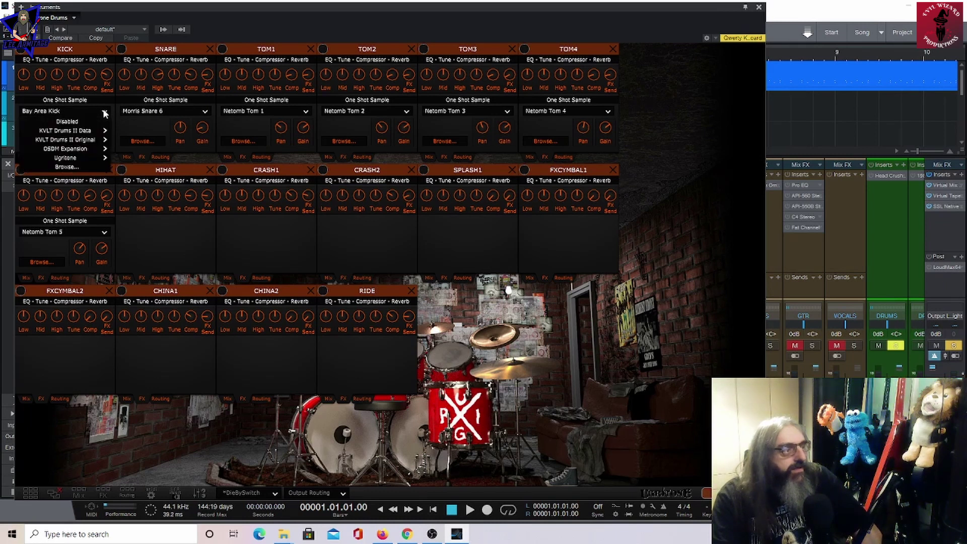
pyautogui.moveTo(101, 159)
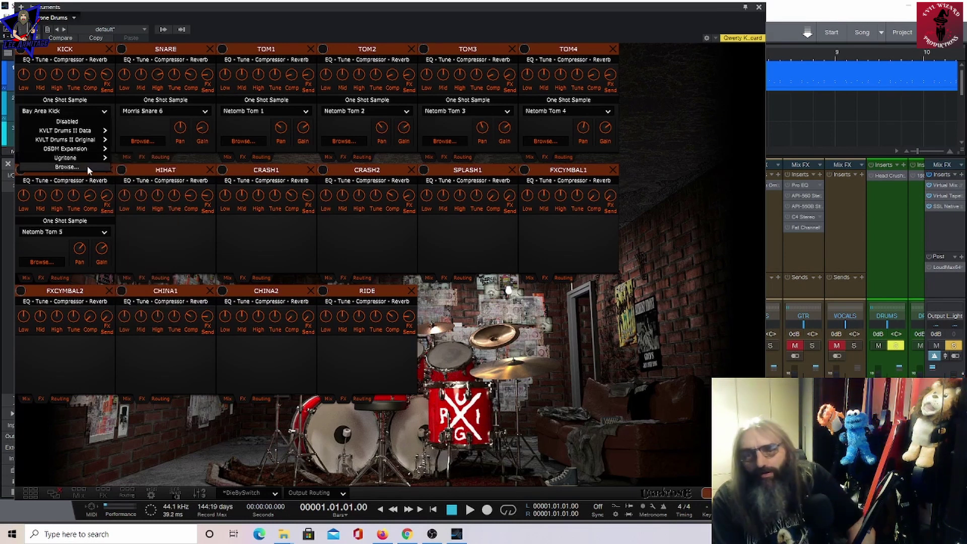
pyautogui.click(165, 237)
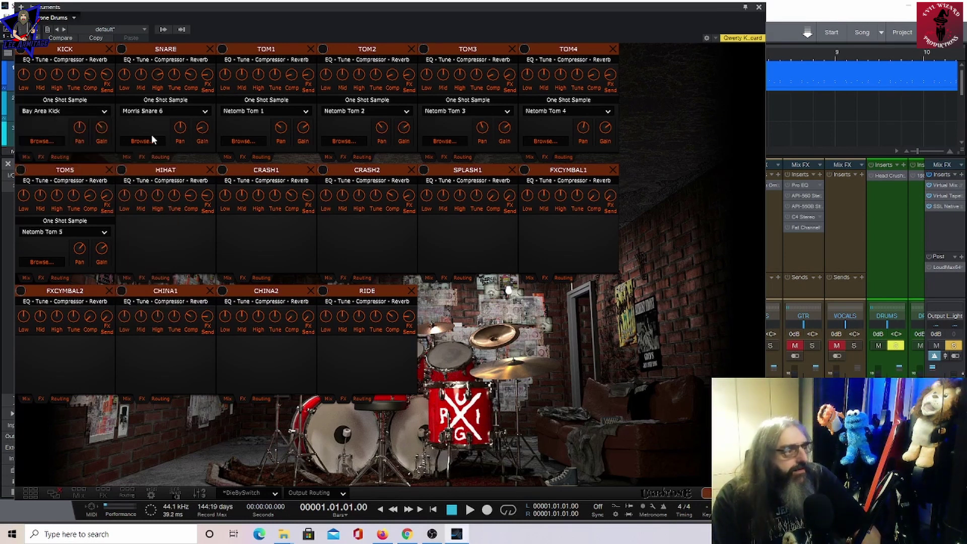
pyautogui.moveTo(103, 133)
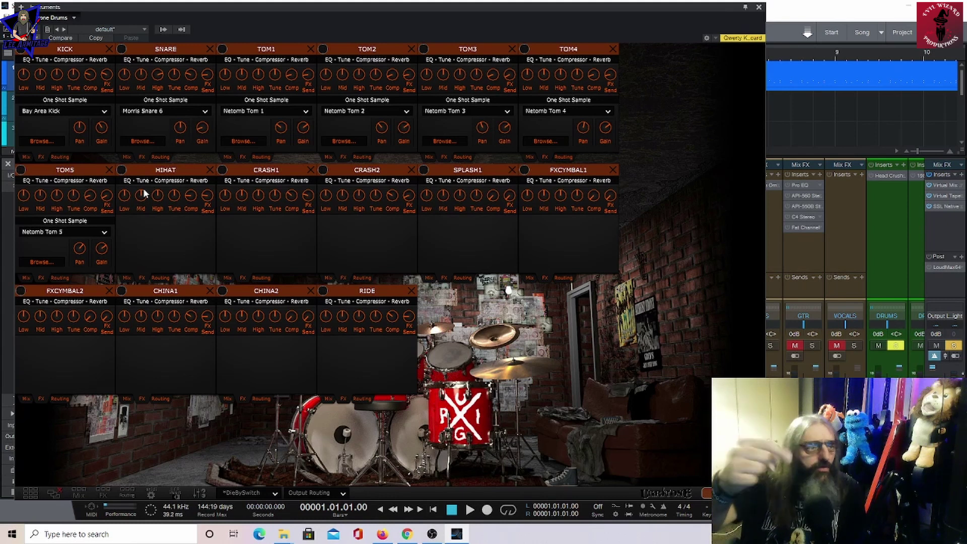
# View the MIDI notes and output channels of every drum, and hide all drum panels
pyautogui.click(362, 277)
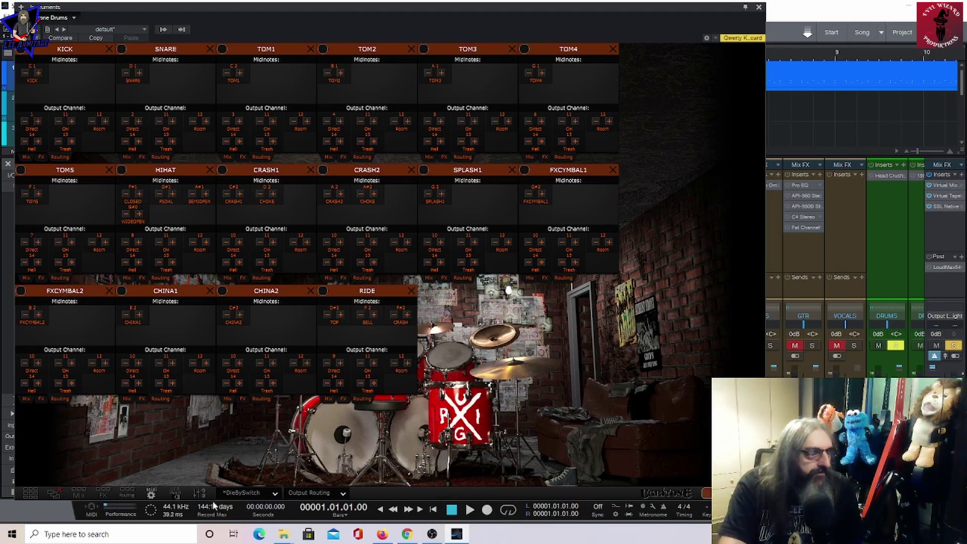
pyautogui.click(55, 493)
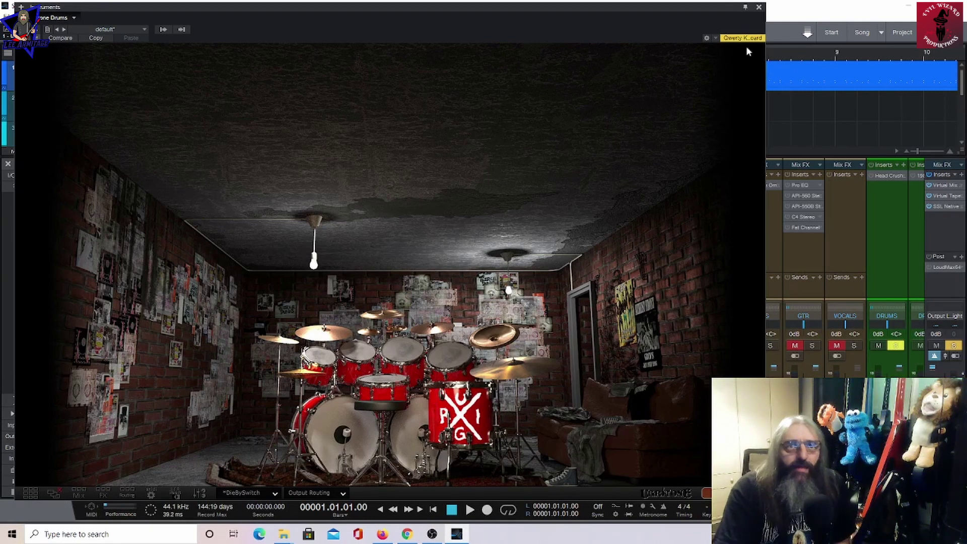
# Close the drum plugin window and inspect the F6-RTA equalizers on the Drums and Cymbz buses
pyautogui.click(758, 7)
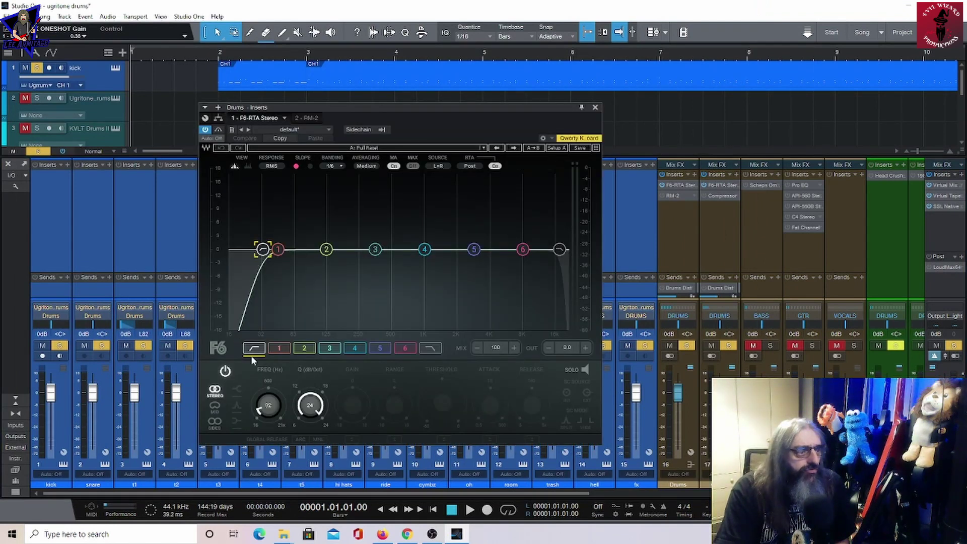
pyautogui.click(716, 188)
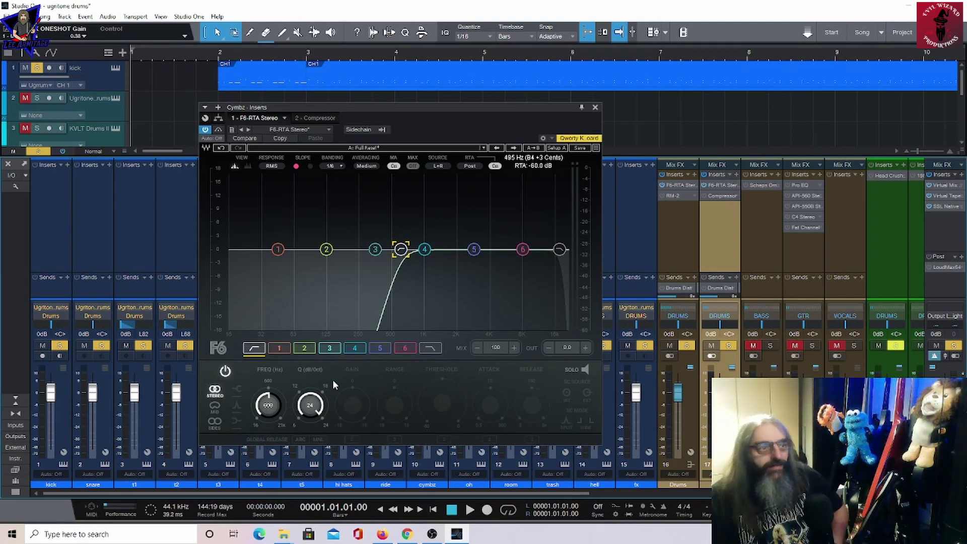
pyautogui.click(595, 107)
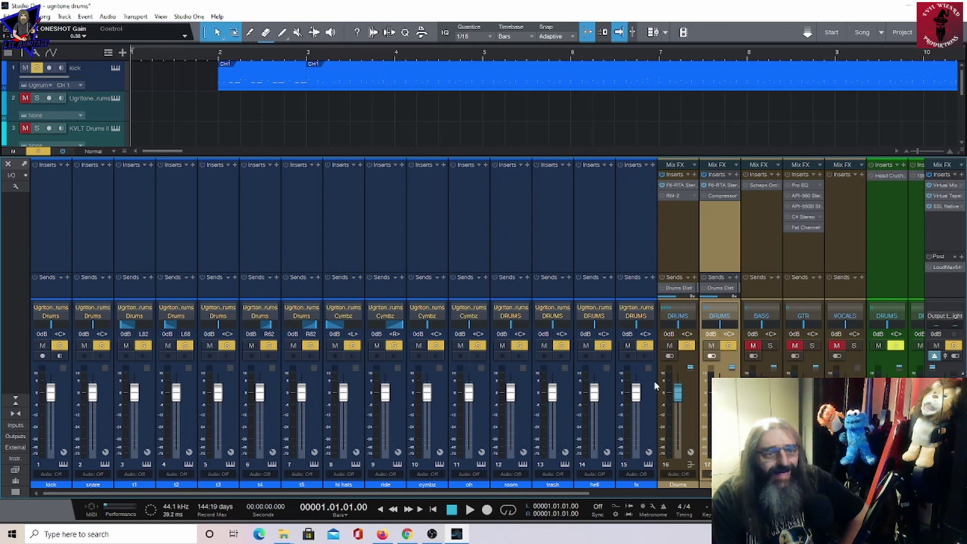
# Reopen the drum plugin, load a kit preset and play the song briefly to audition it
pyautogui.click(397, 463)
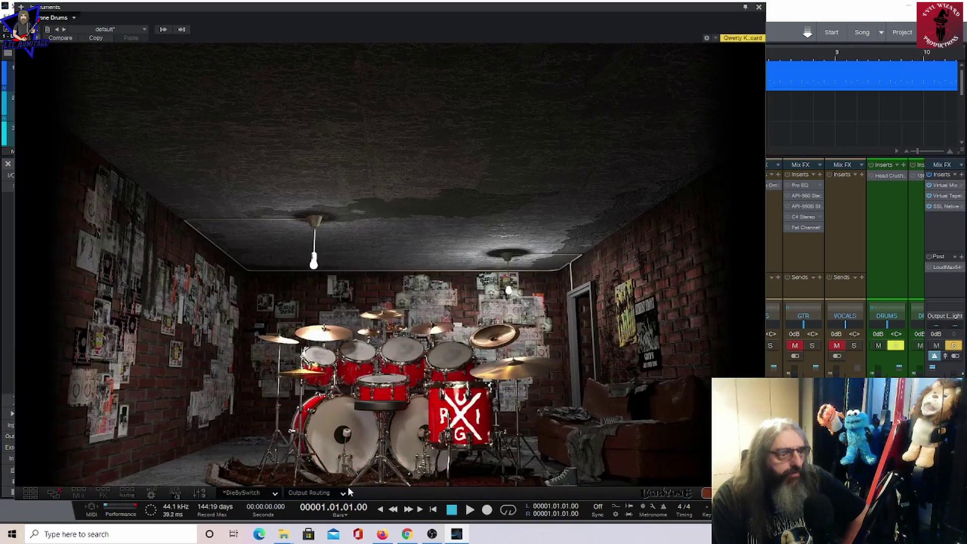
pyautogui.click(272, 491)
pyautogui.click(272, 479)
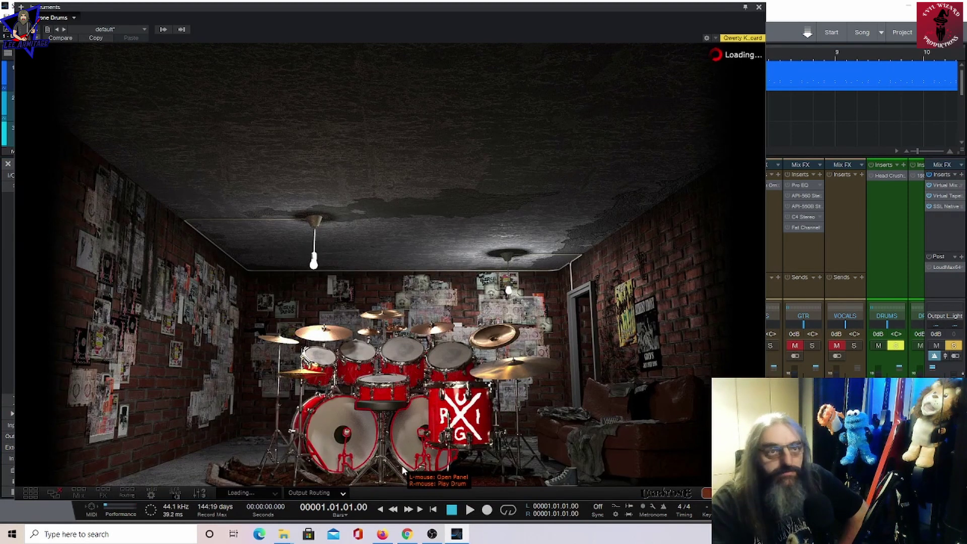
pyautogui.click(465, 512)
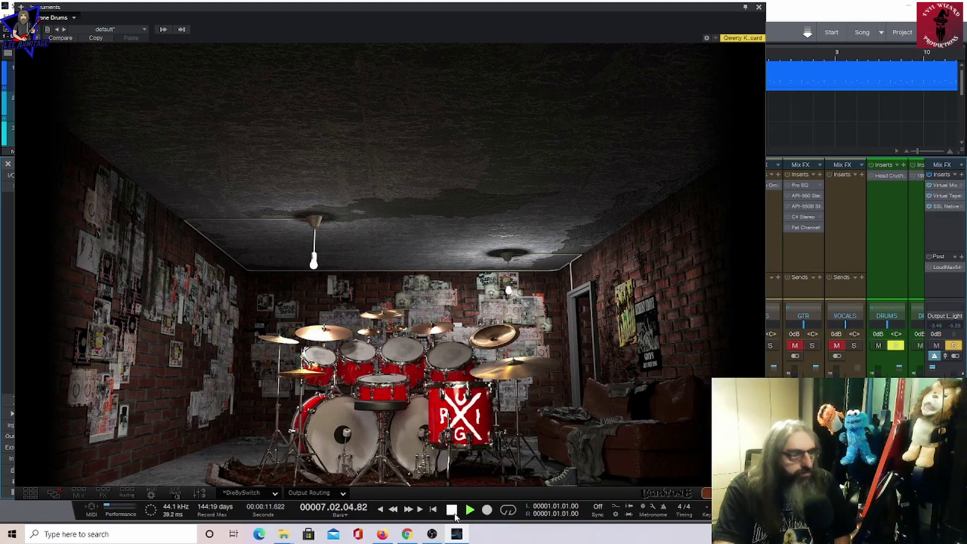
pyautogui.click(454, 512)
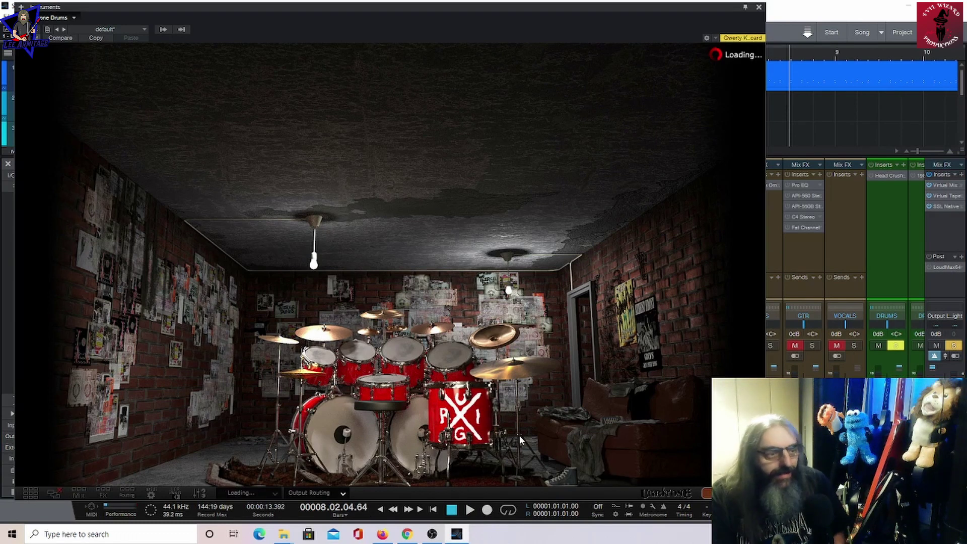
# Audition the loaded kit preset with the song, and load another RIOT Drums preset to audition it the same way
pyautogui.click(469, 510)
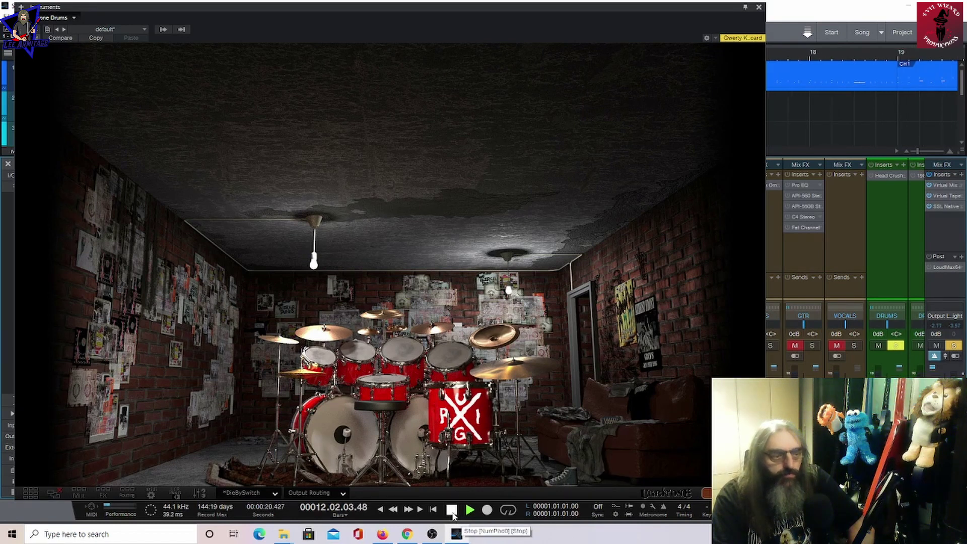
pyautogui.click(451, 510)
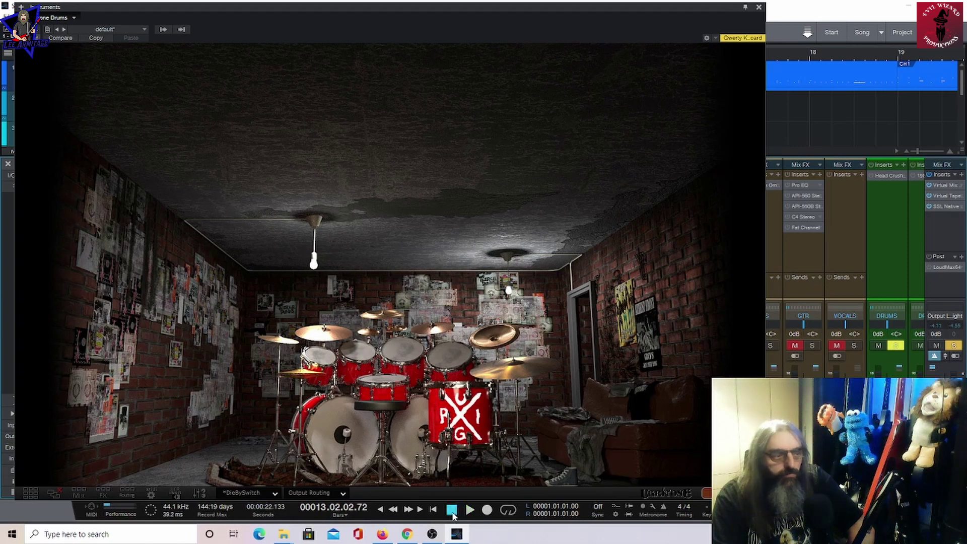
pyautogui.click(244, 492)
pyautogui.moveTo(322, 481)
pyautogui.click(400, 450)
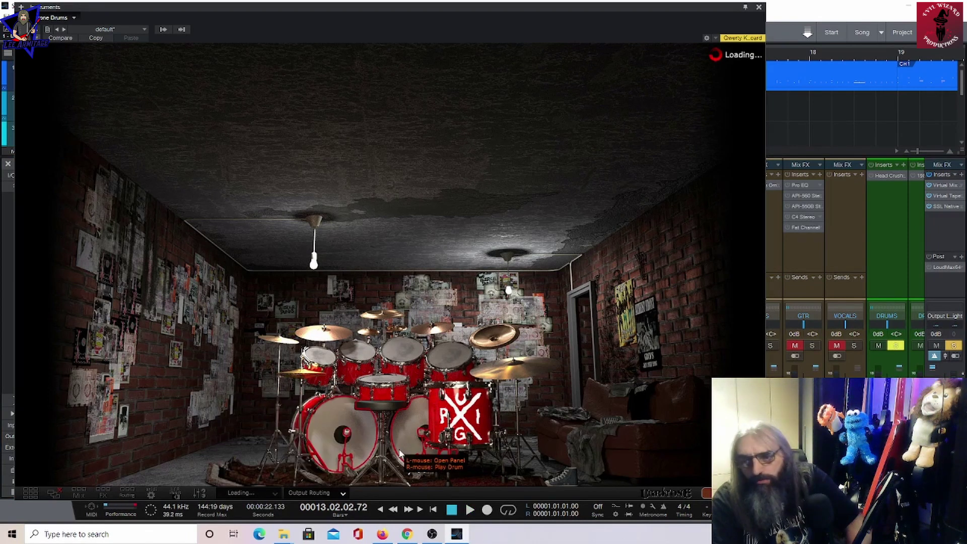
pyautogui.click(469, 509)
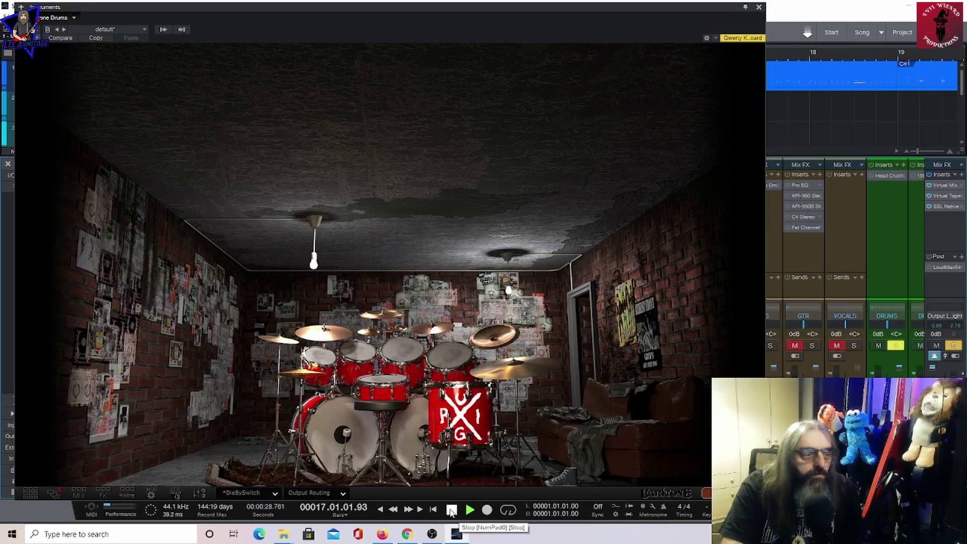
pyautogui.click(451, 511)
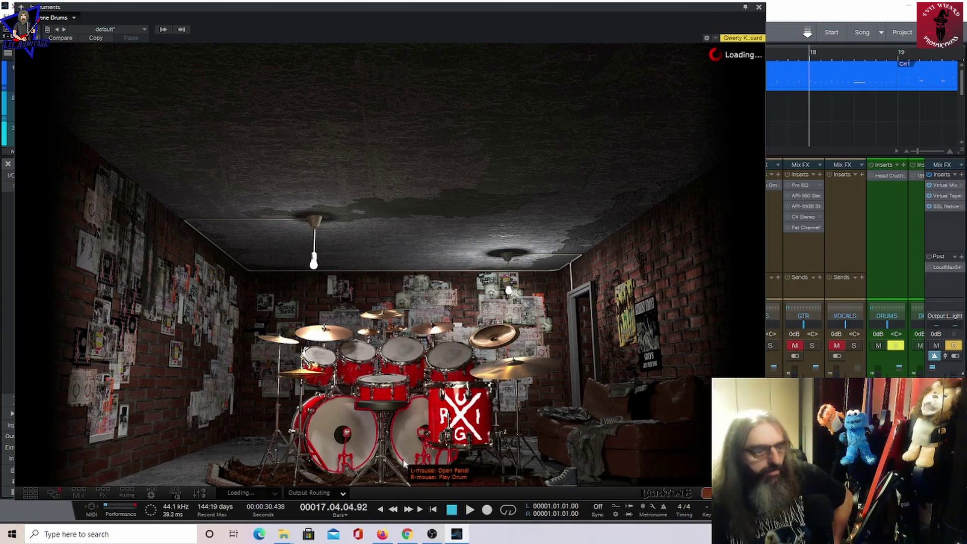
# Play the song with the newly loaded preset, and load the StartANewRiot preset from RIOT Drums for another audition
pyautogui.click(469, 510)
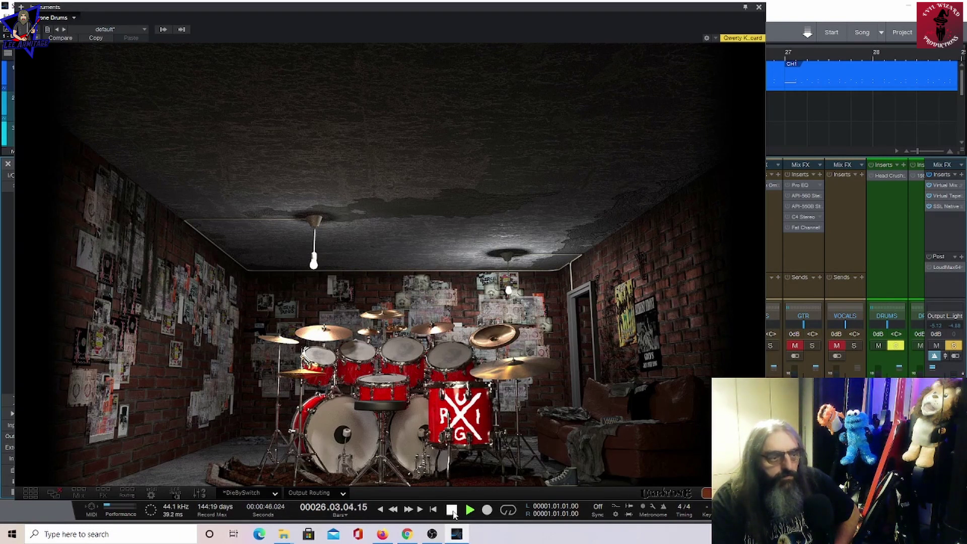
pyautogui.click(451, 509)
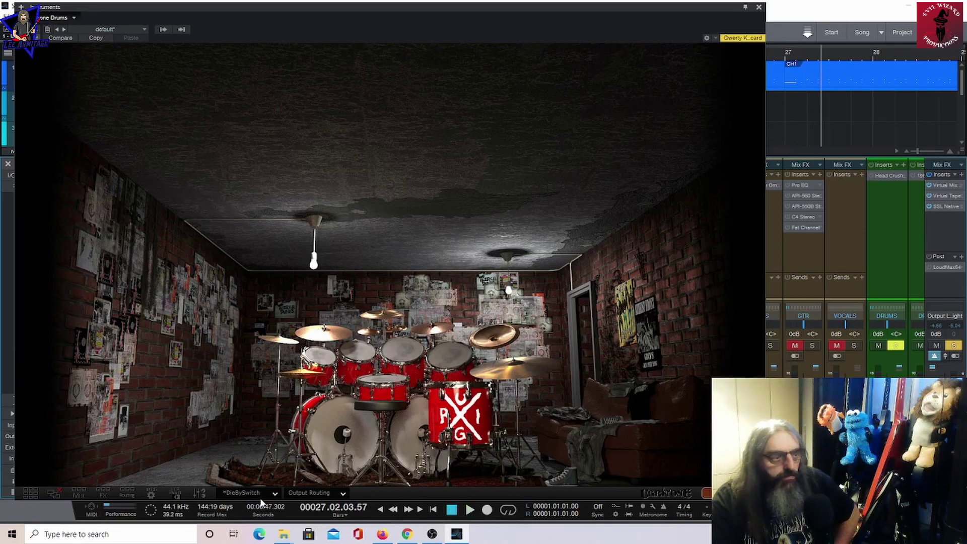
pyautogui.click(275, 492)
pyautogui.moveTo(302, 480)
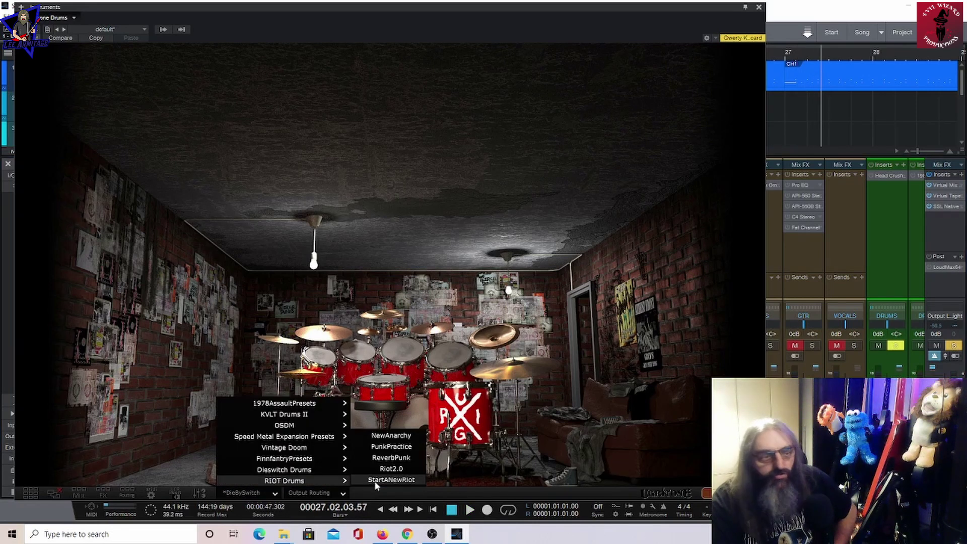
pyautogui.click(375, 481)
pyautogui.click(469, 510)
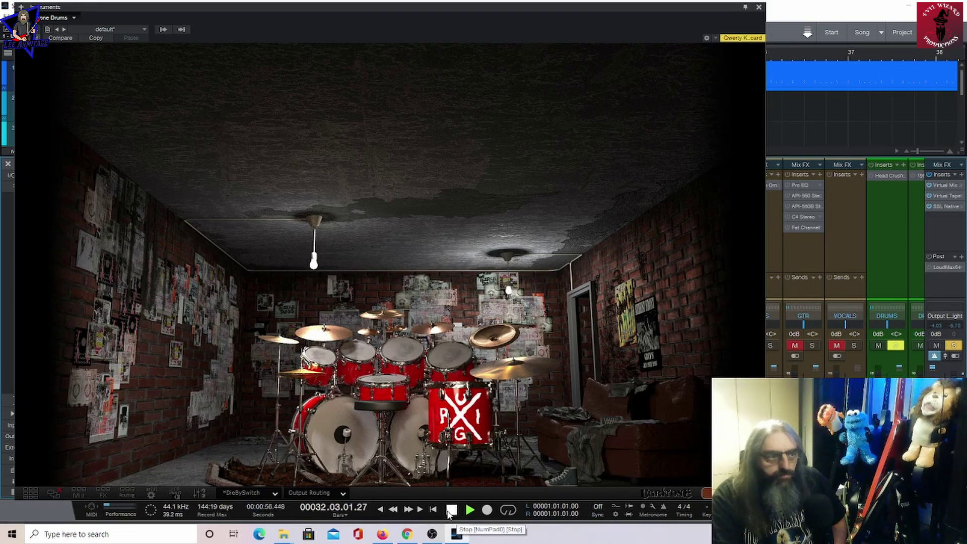
pyautogui.click(449, 512)
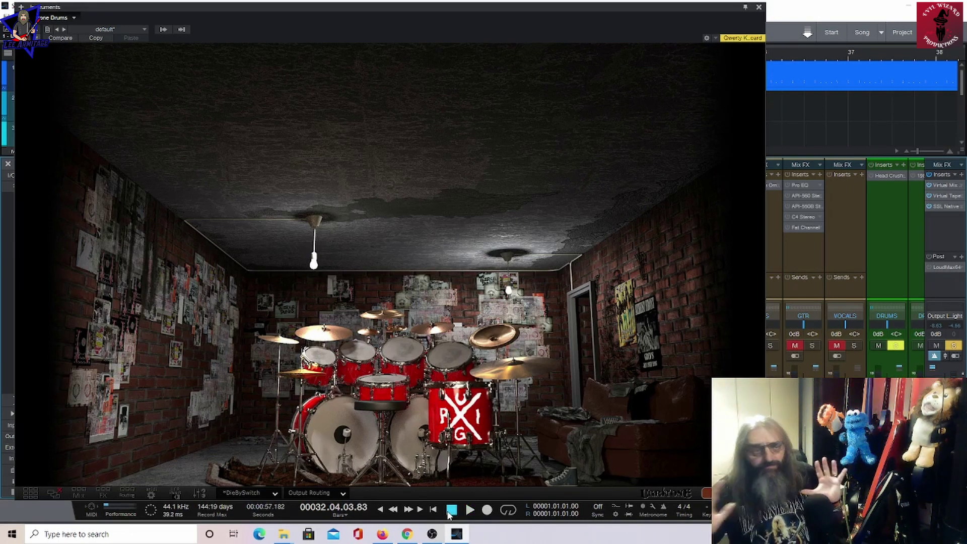